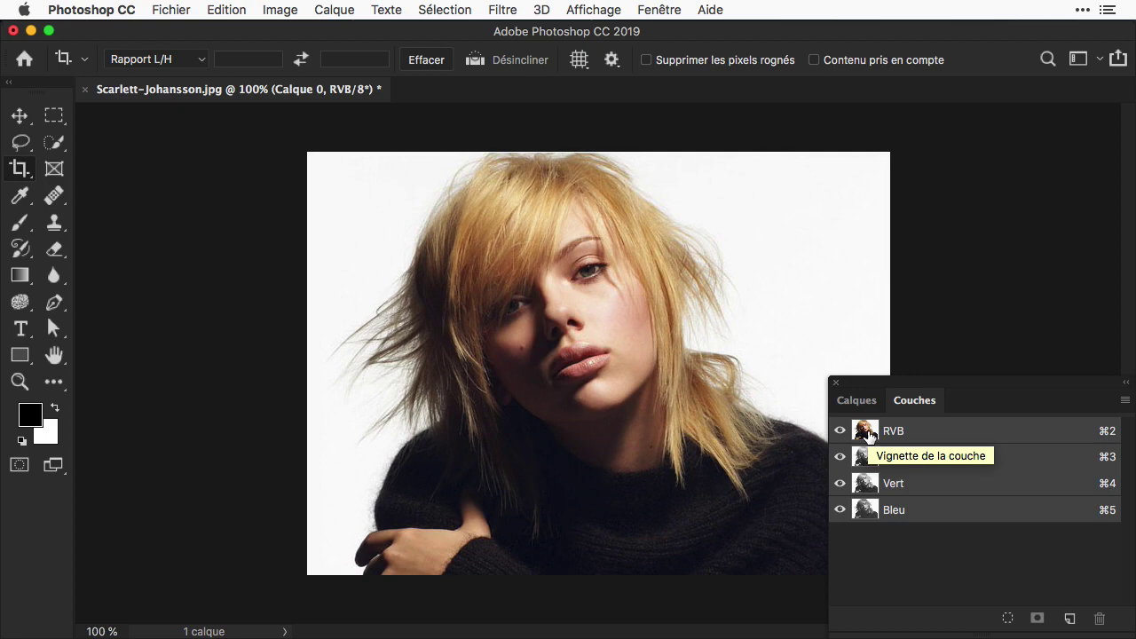
Step: Load the RVB channel's luminosity as a selection and create a new alpha channel named "clair"
{"action": "left_click", "coordinate": [868, 433], "text": "super"}
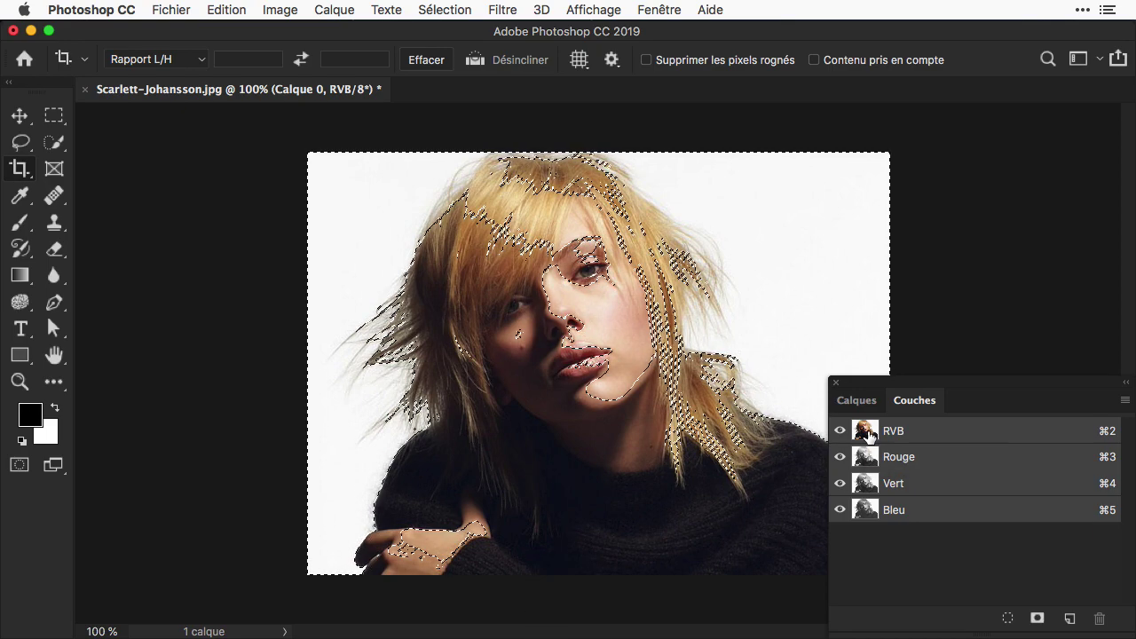
{"action": "left_click", "coordinate": [1067, 617]}
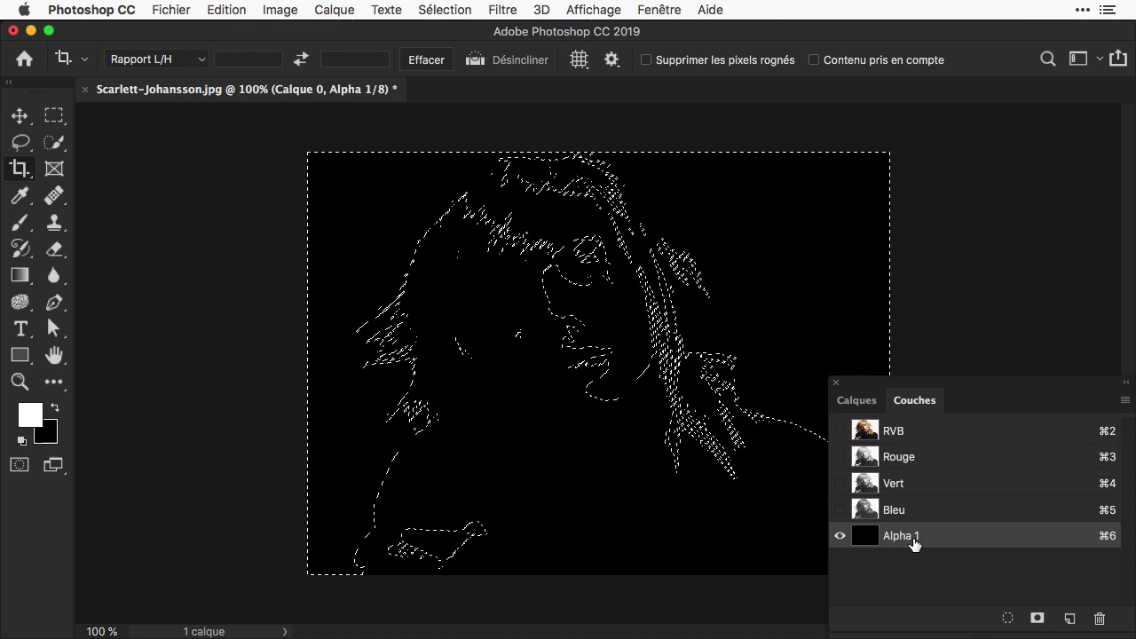
{"action": "double_click", "coordinate": [901, 535]}
{"action": "type", "text": "clair"}
{"action": "key", "text": "Return"}
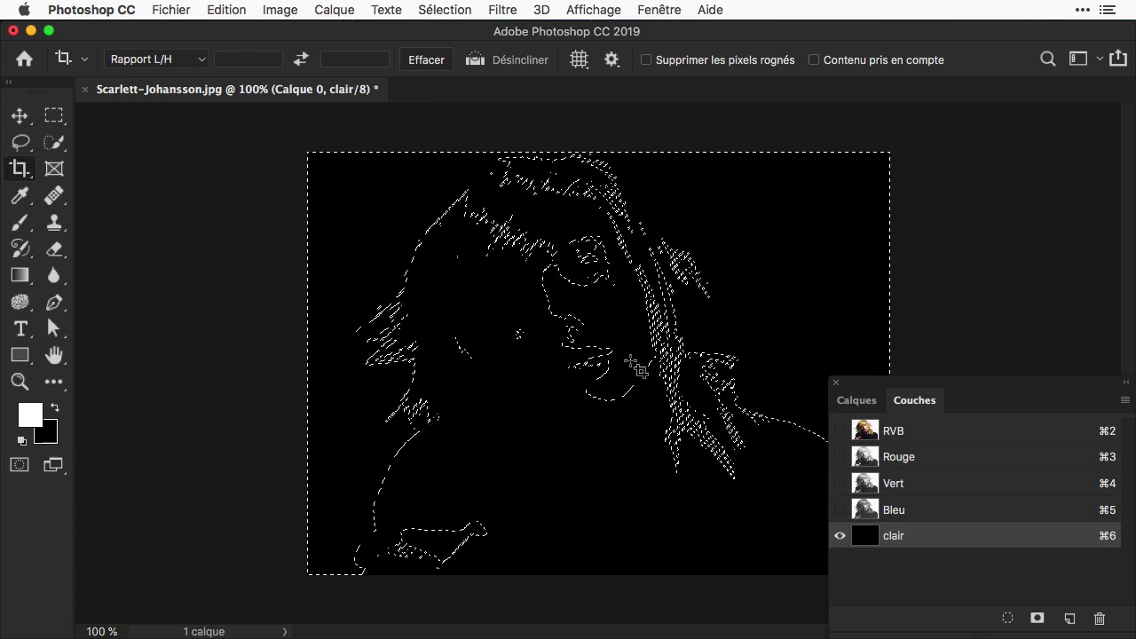
Step: Fill the selection in the clair channel with white and deselect
{"action": "left_click", "coordinate": [225, 10]}
{"action": "left_click", "coordinate": [249, 299]}
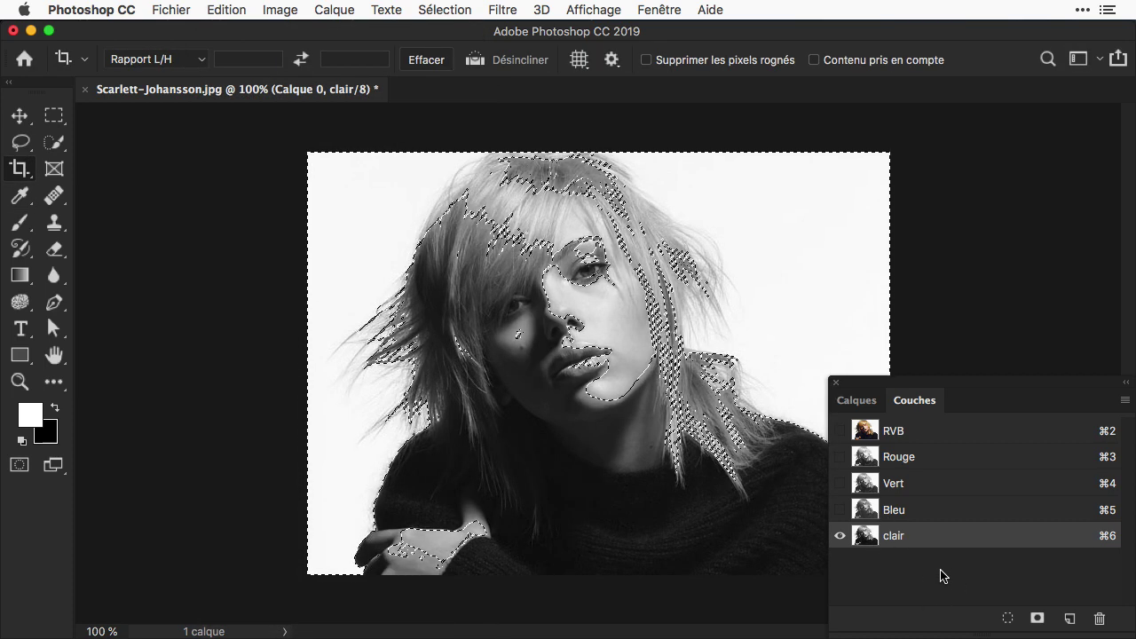
{"action": "key", "text": "super+d"}
Step: Create a second alpha channel and load the RVB channel's luminosity as a selection on it
{"action": "left_click", "coordinate": [1070, 618]}
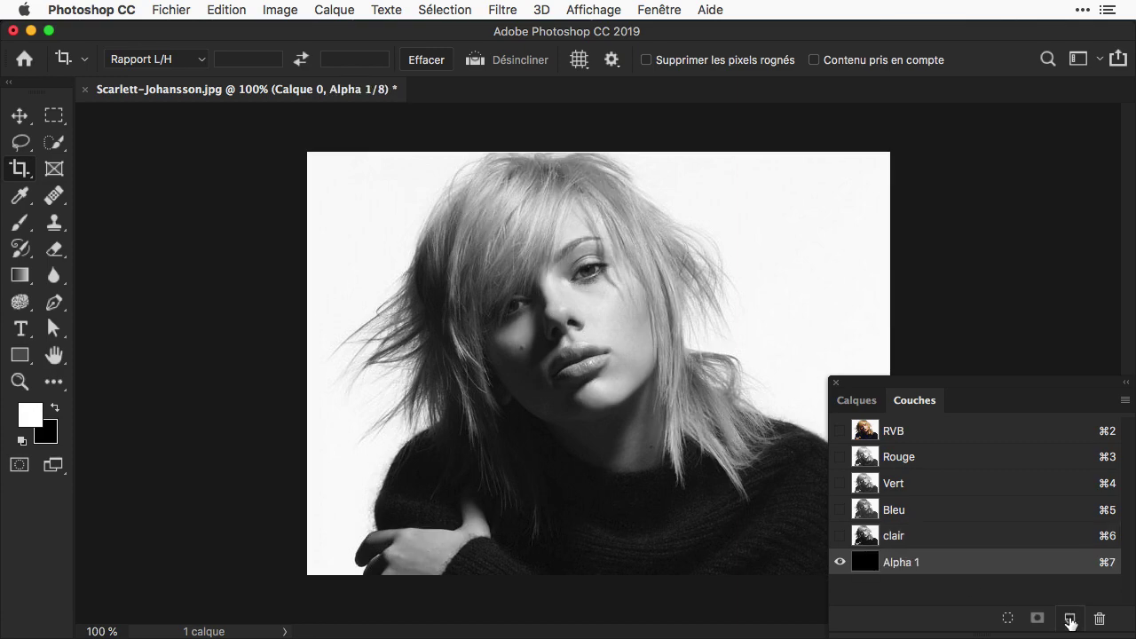
{"action": "left_click", "coordinate": [840, 430]}
{"action": "key", "text": "x"}
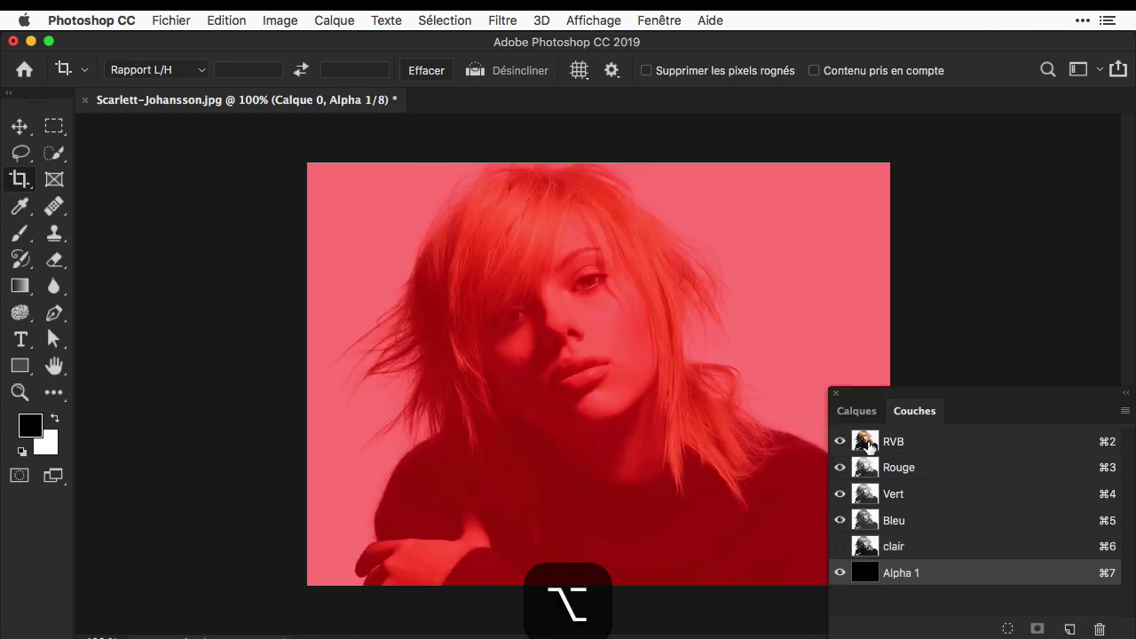
{"action": "key", "text": "super+alt+2"}
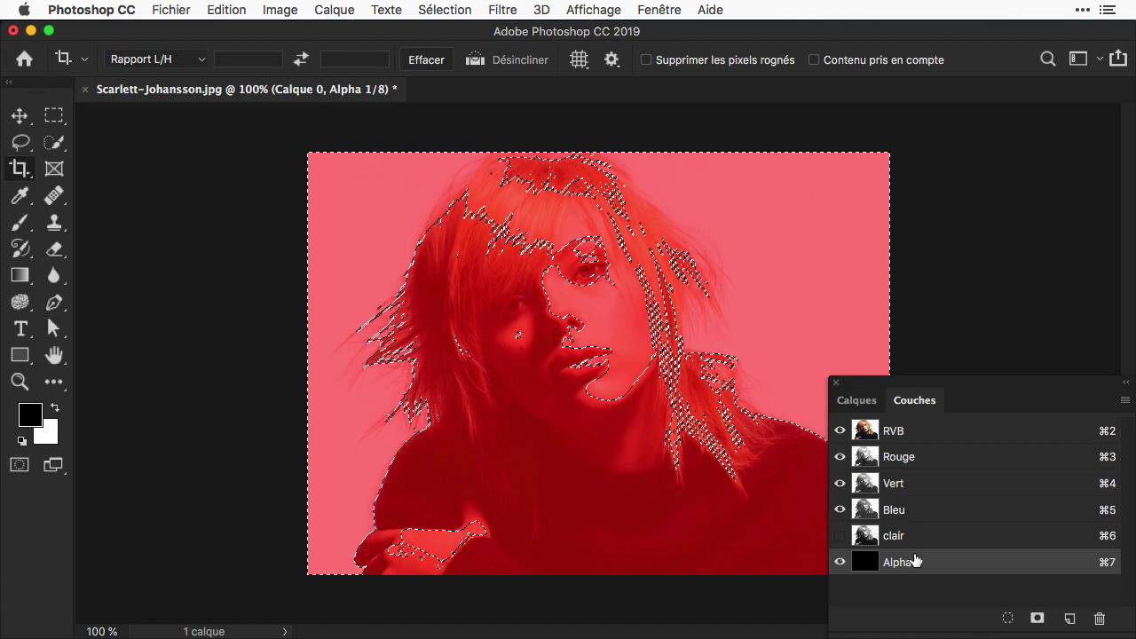
{"action": "left_click", "coordinate": [839, 430]}
{"action": "key", "text": "x"}
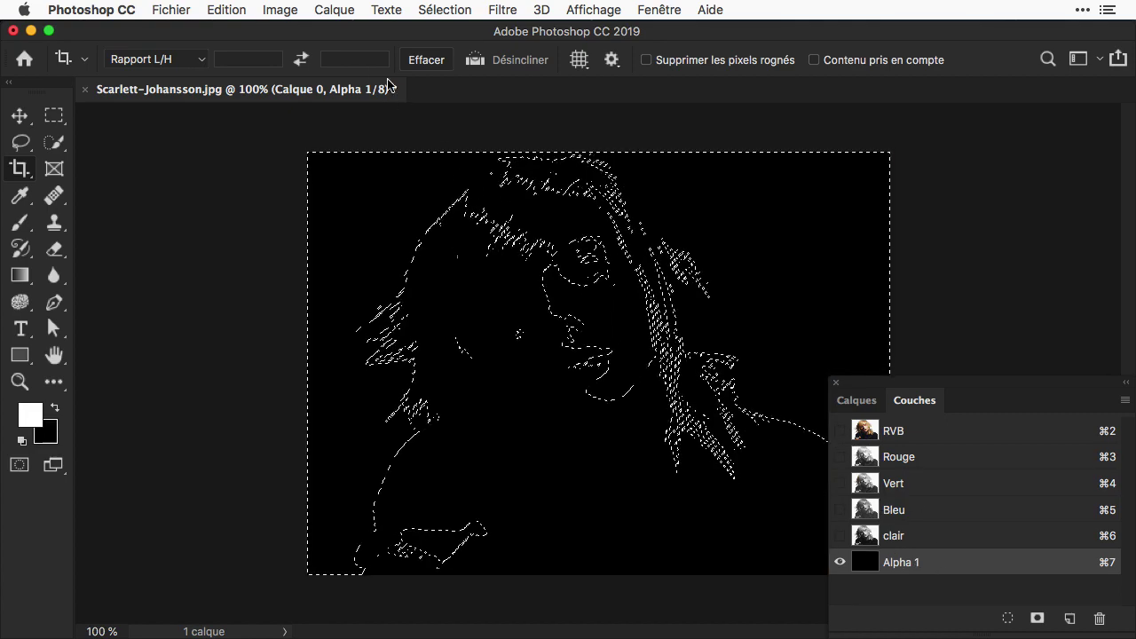
Step: Fill the selection in the Alpha 1 channel with white and invert the selection
{"action": "left_click", "coordinate": [229, 9]}
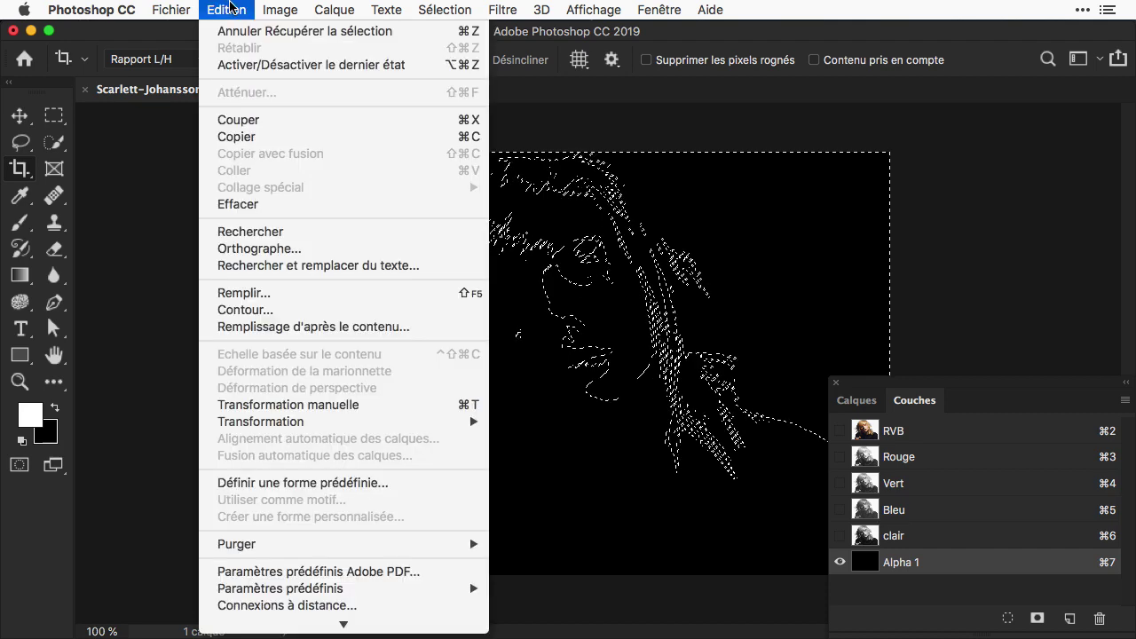
{"action": "left_click", "coordinate": [278, 302]}
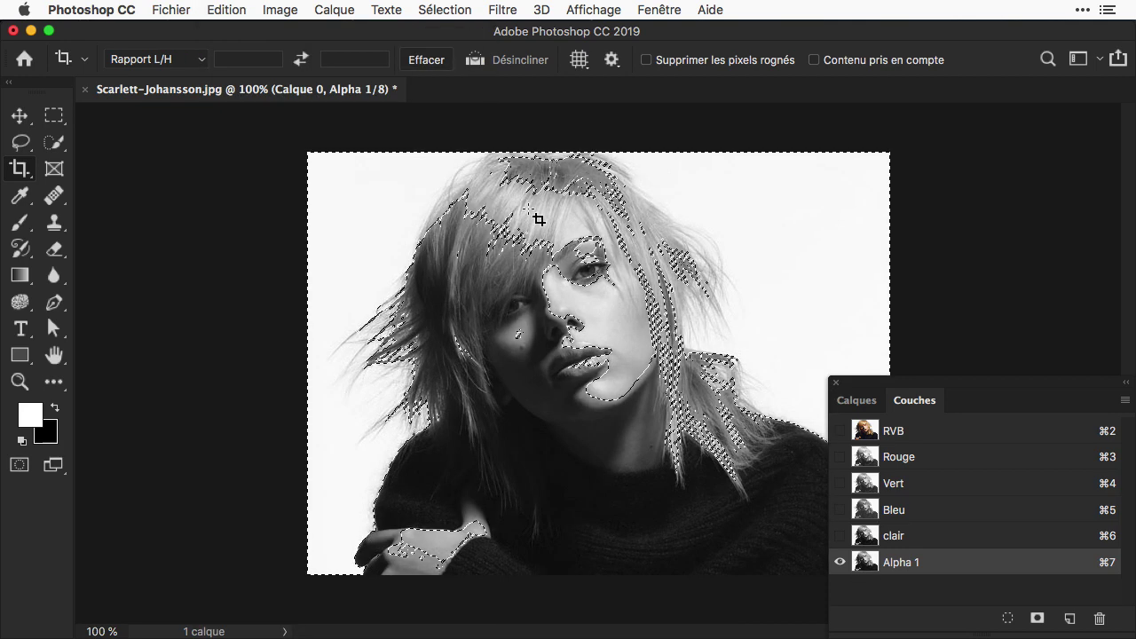
{"action": "left_click", "coordinate": [454, 10]}
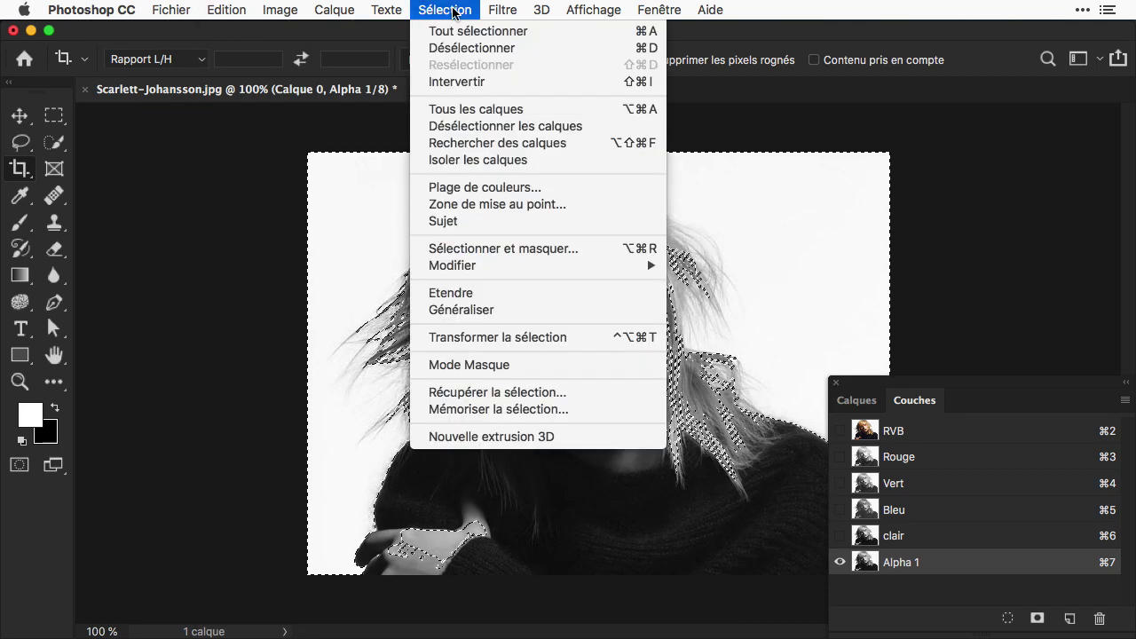
{"action": "left_click", "coordinate": [460, 82]}
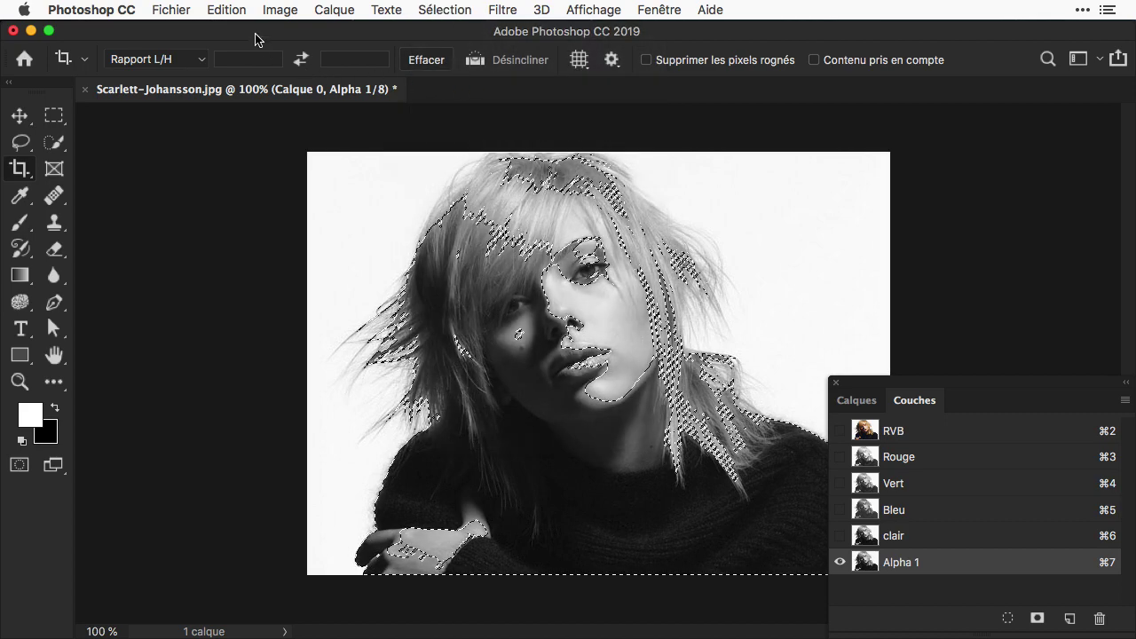
Step: Fill the inverted selection in the Alpha 1 channel with black at 100% opacity in Normal mode and deselect
{"action": "left_click", "coordinate": [226, 11]}
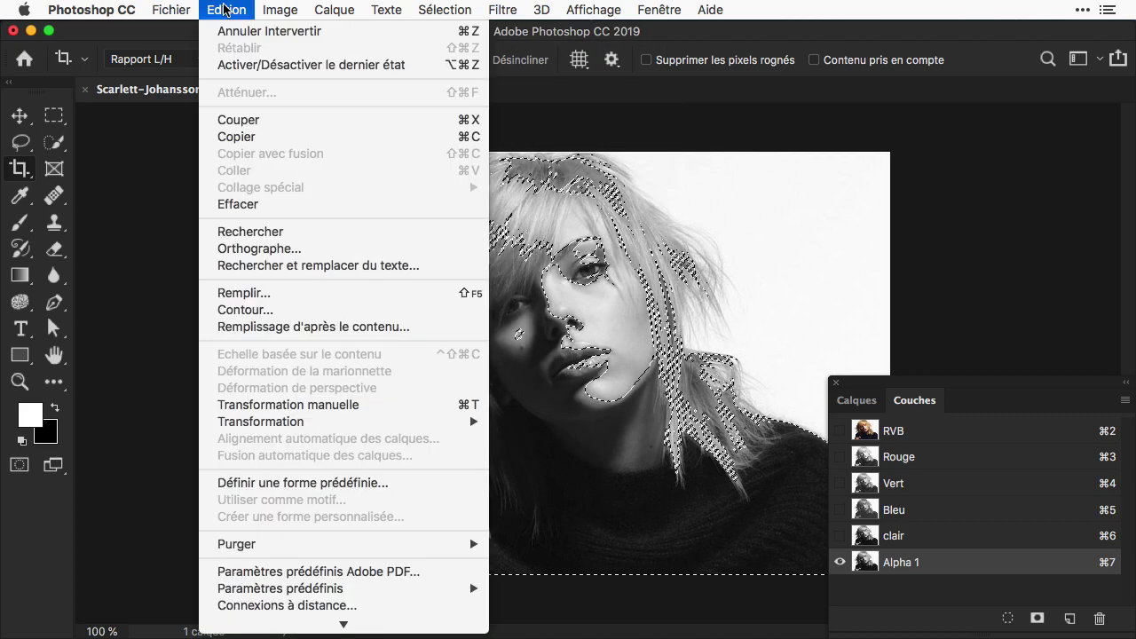
{"action": "left_click", "coordinate": [293, 301]}
{"action": "left_click", "coordinate": [302, 197]}
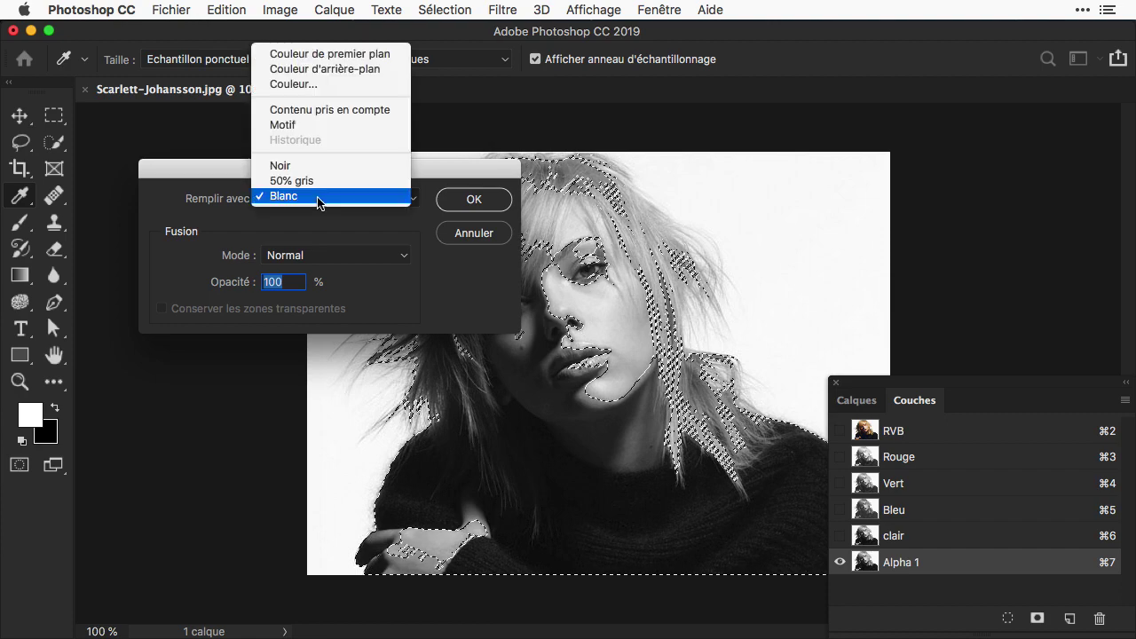
{"action": "left_click", "coordinate": [304, 168]}
{"action": "key", "text": "Return"}
{"action": "key", "text": "c"}
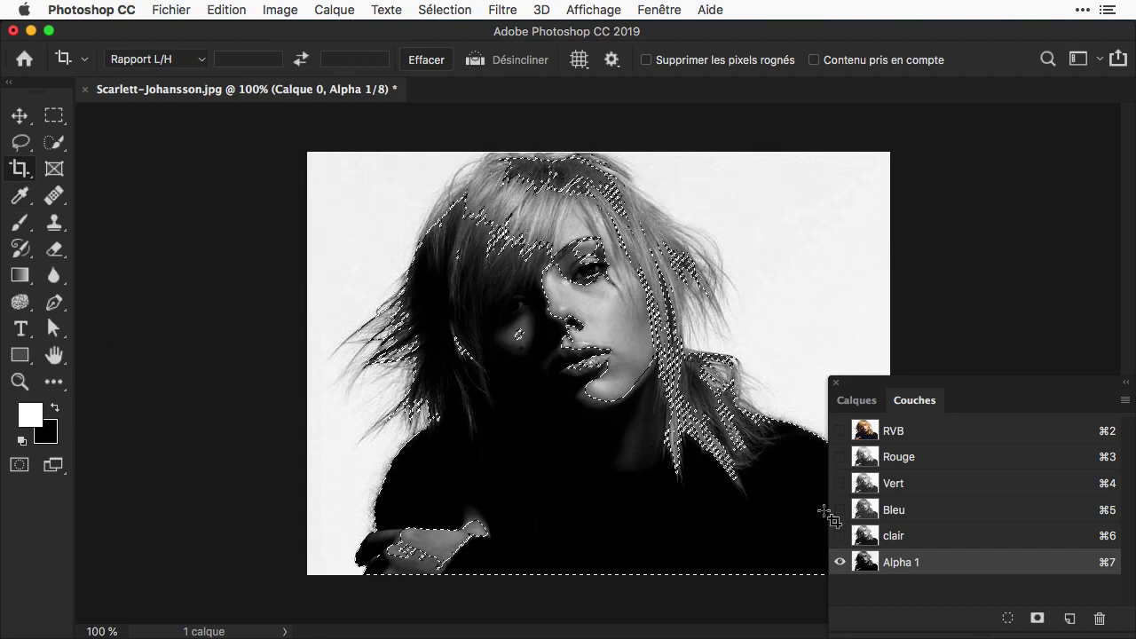
{"action": "key", "text": "super+d"}
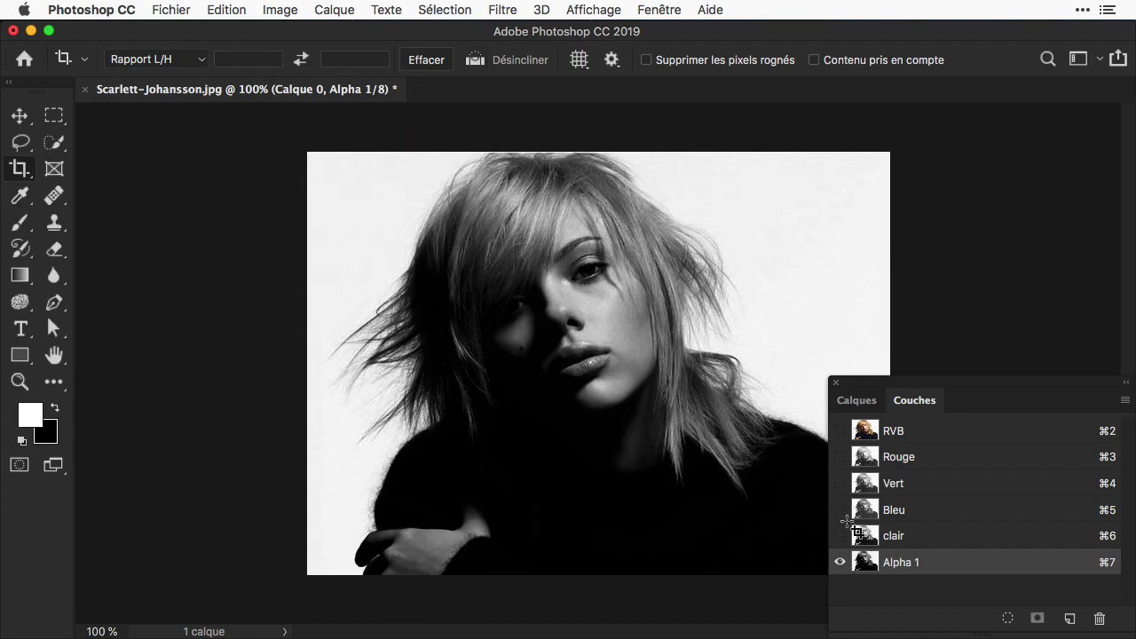
Step: Rename the Alpha 1 channel "foncé" and display the RVB image with the foncé channel hidden
{"action": "left_click", "coordinate": [895, 536]}
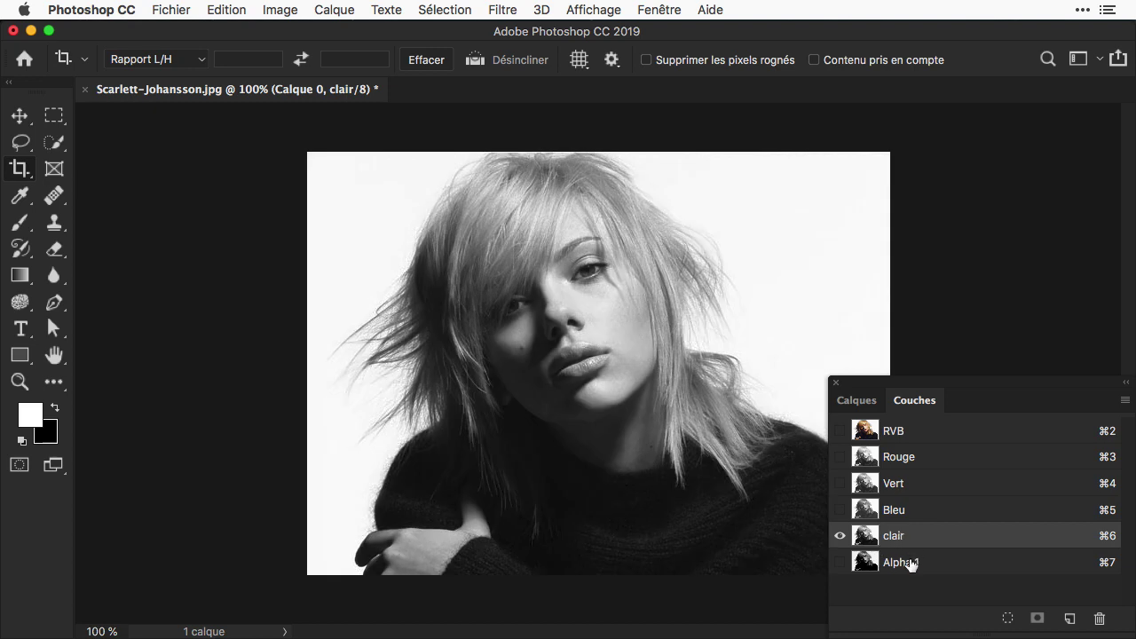
{"action": "left_click", "coordinate": [909, 563]}
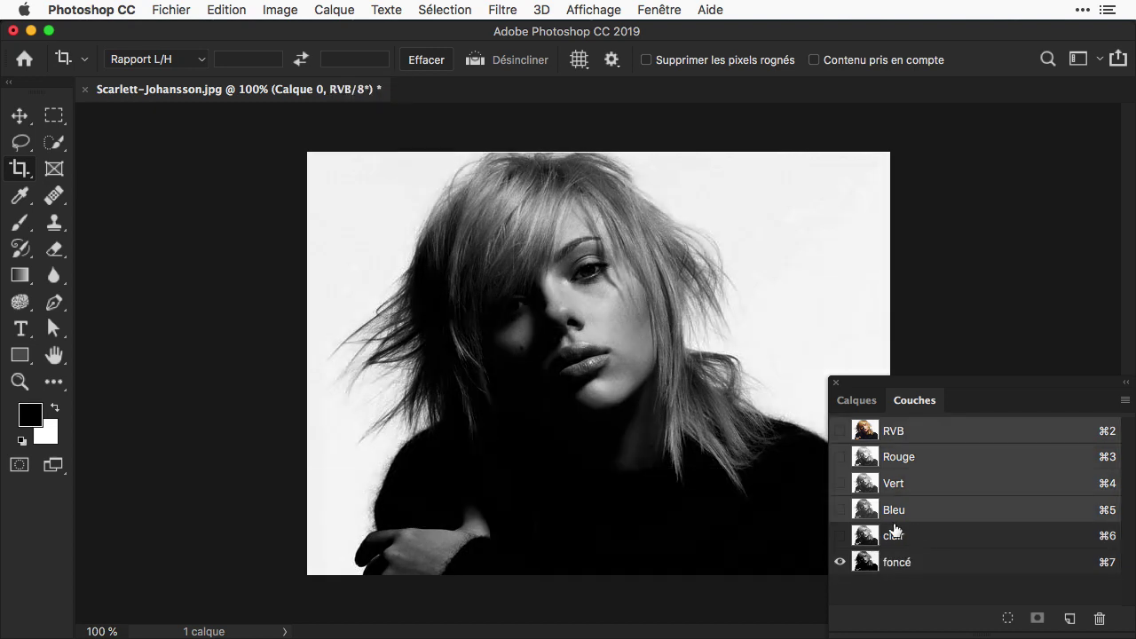
{"action": "left_click", "coordinate": [840, 431]}
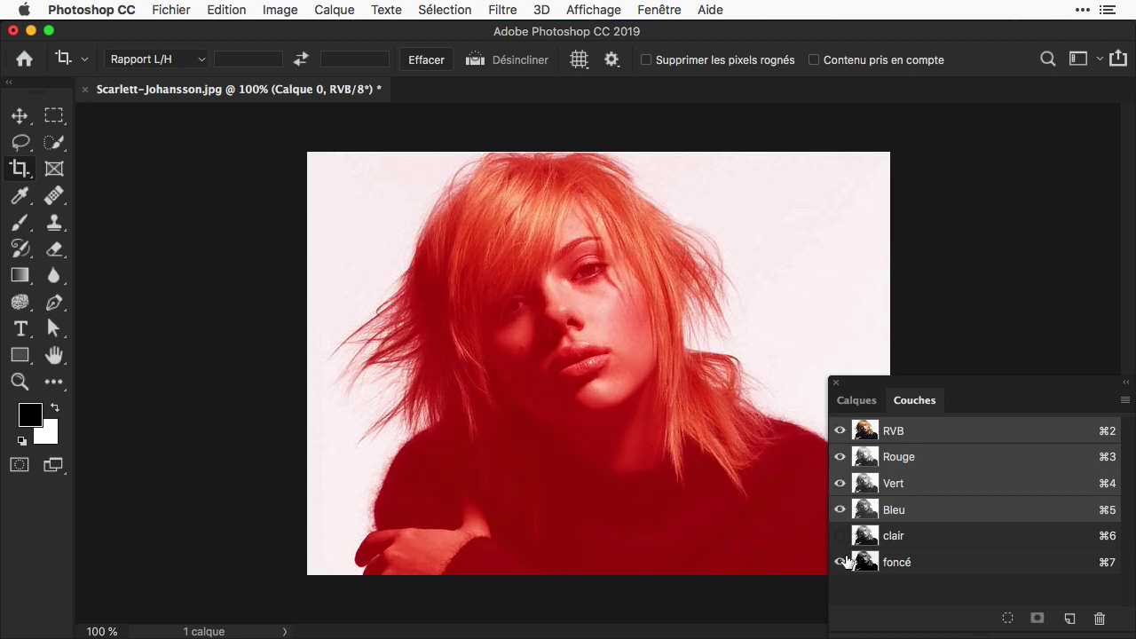
{"action": "left_click", "coordinate": [842, 564]}
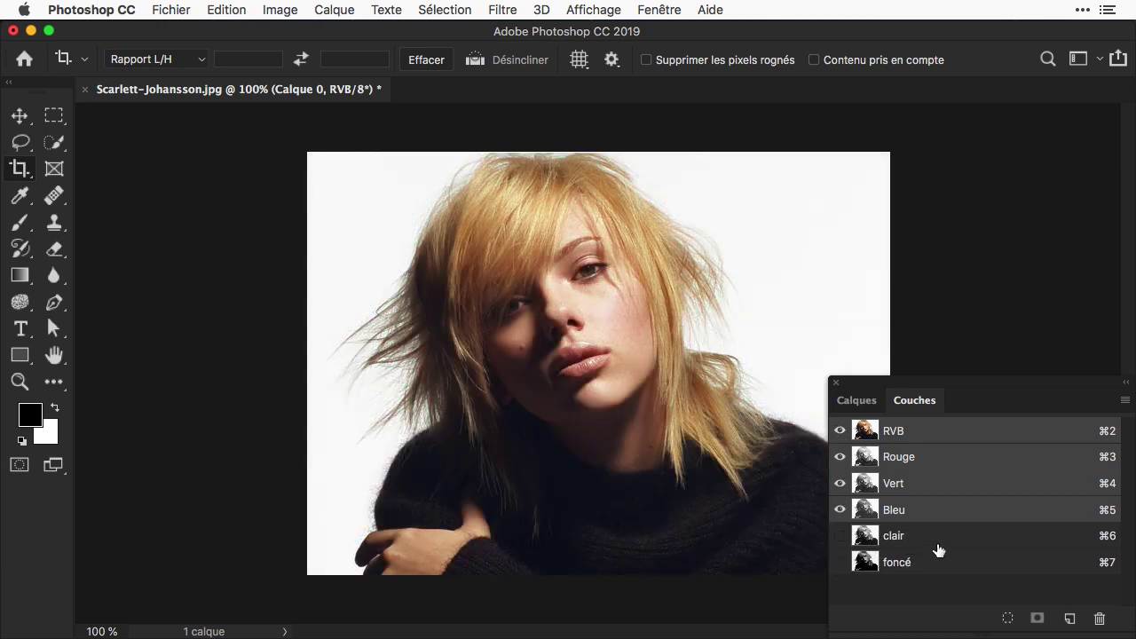
Step: Create two new layers above the photo and fill the lower one, Calque 1, with white
{"action": "left_click", "coordinate": [858, 401]}
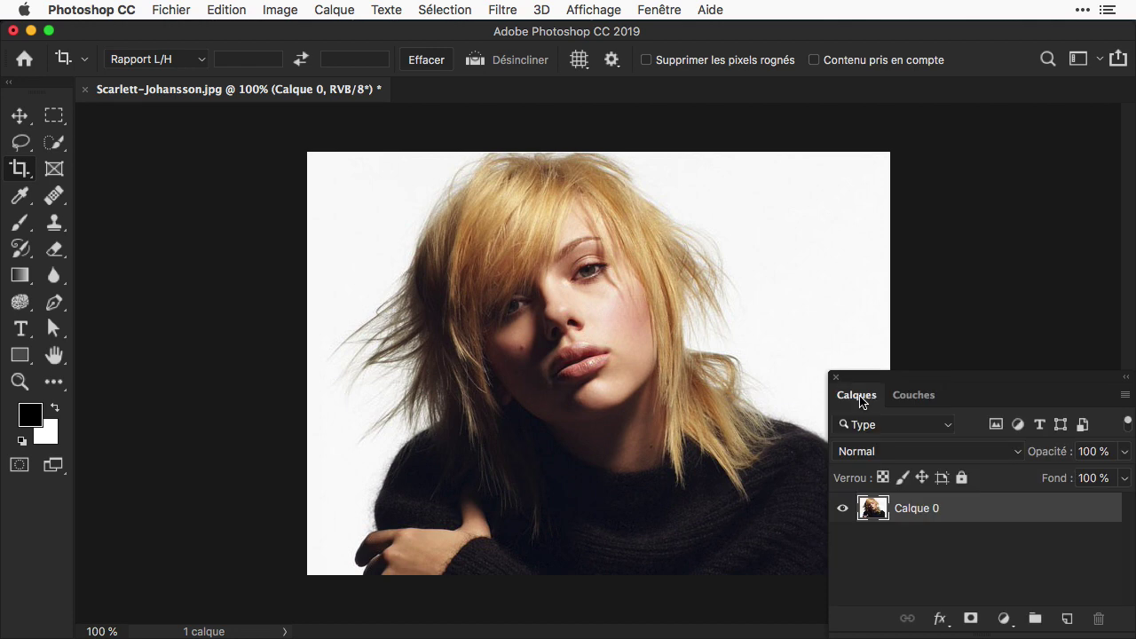
{"action": "left_click", "coordinate": [1067, 619]}
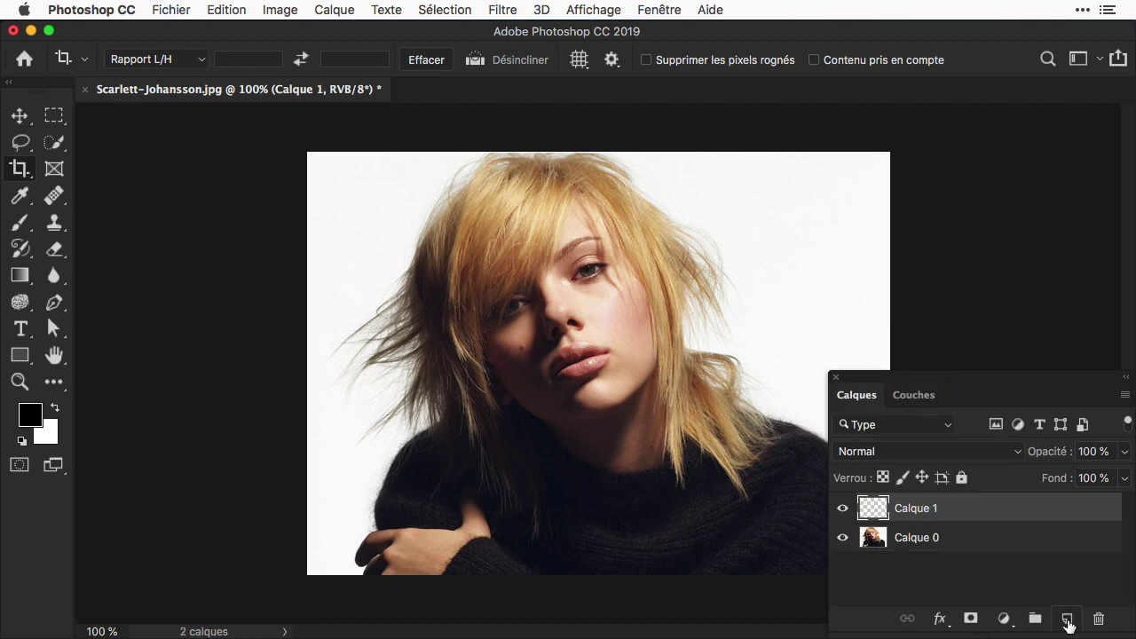
{"action": "left_click", "coordinate": [1067, 618]}
{"action": "left_click", "coordinate": [932, 538]}
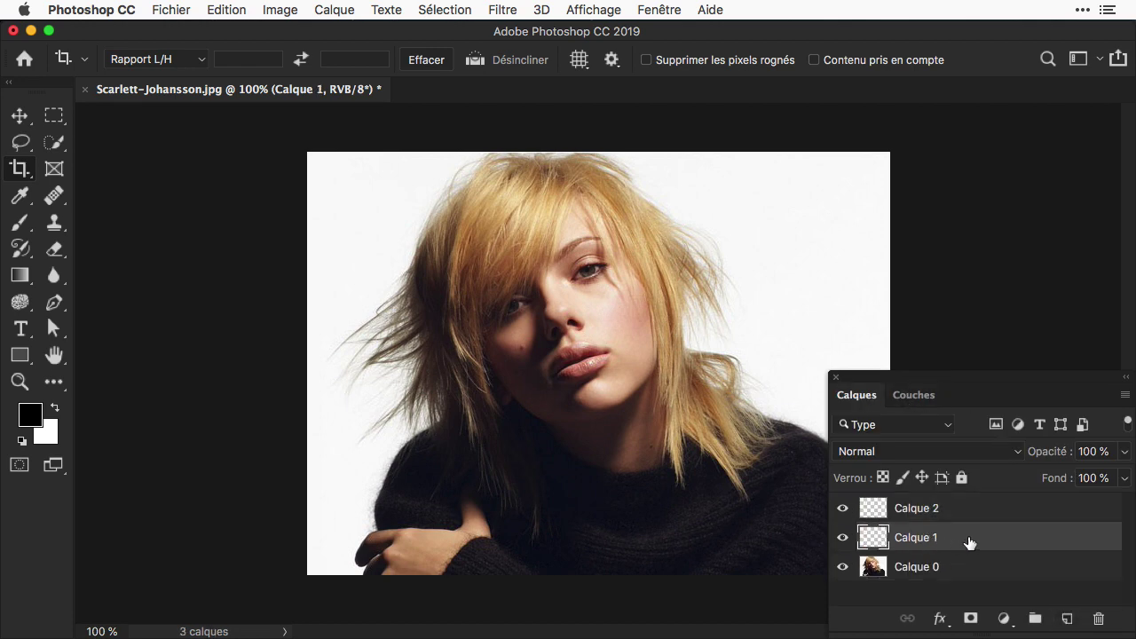
{"action": "key", "text": "super+BackSpace"}
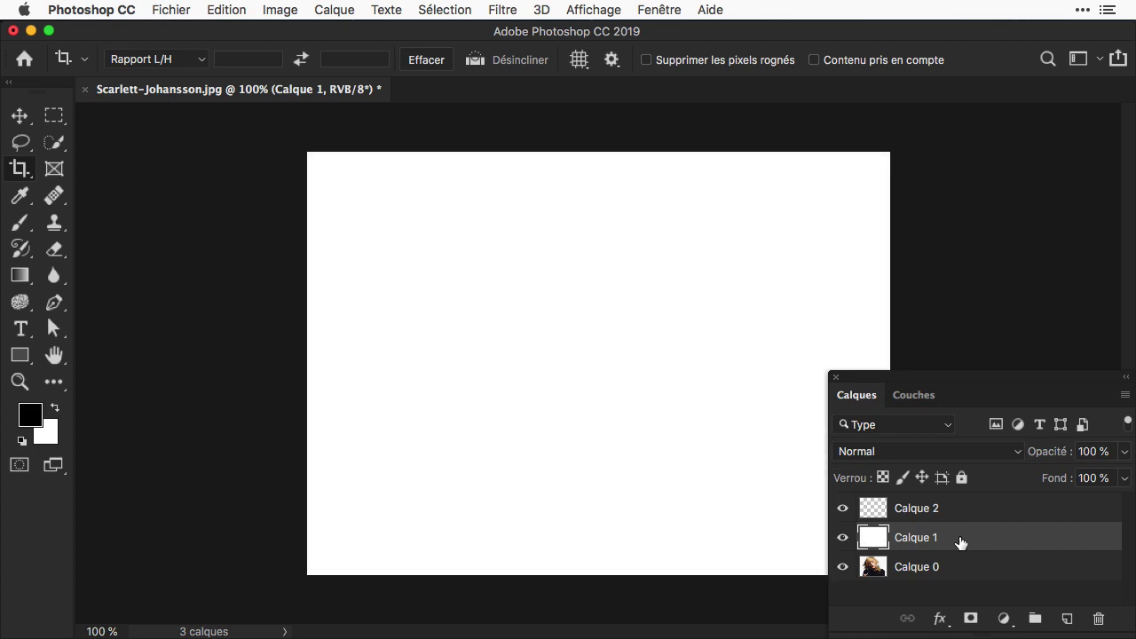
Step: Load the foncé channel inverted as a new selection on Calque 2, fill it with black and deselect
{"action": "left_click", "coordinate": [953, 515]}
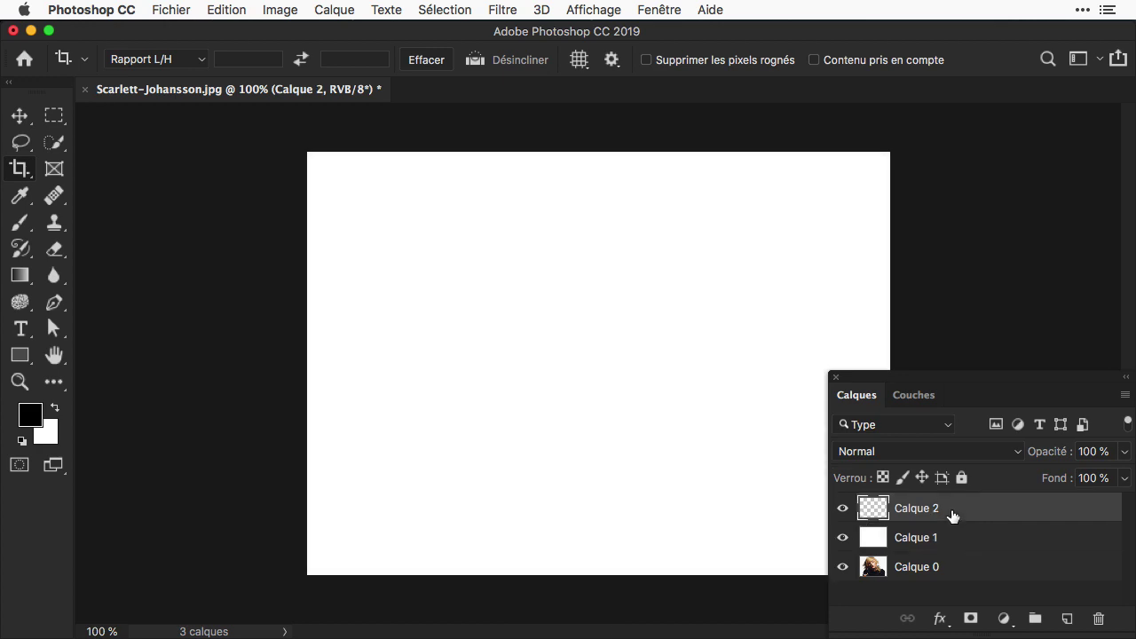
{"action": "left_click", "coordinate": [427, 11]}
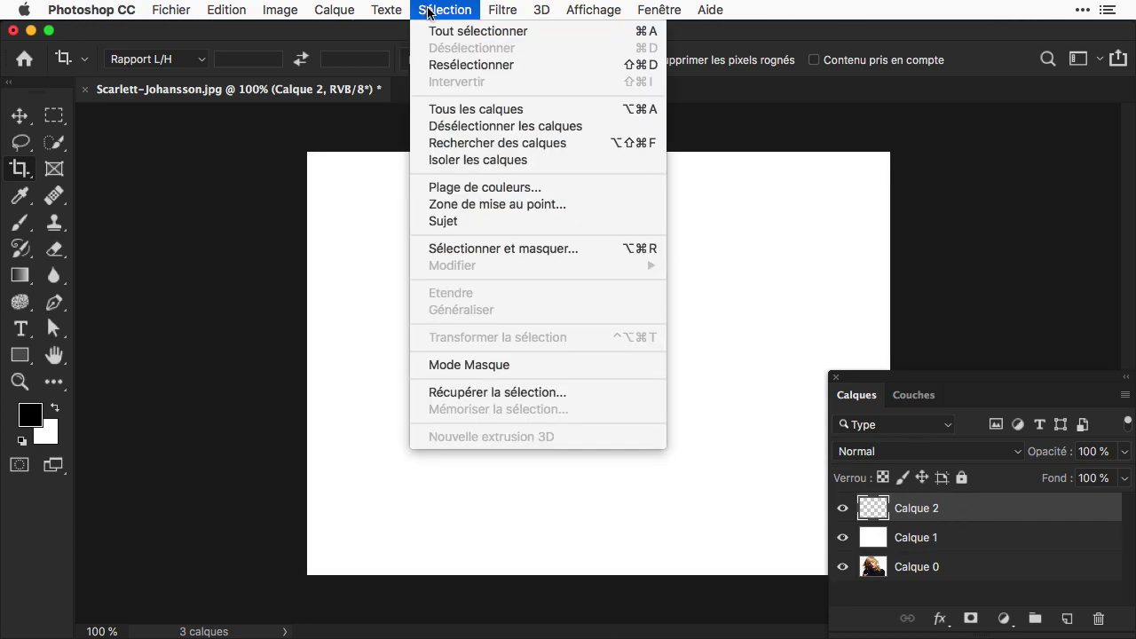
{"action": "left_click", "coordinate": [501, 394]}
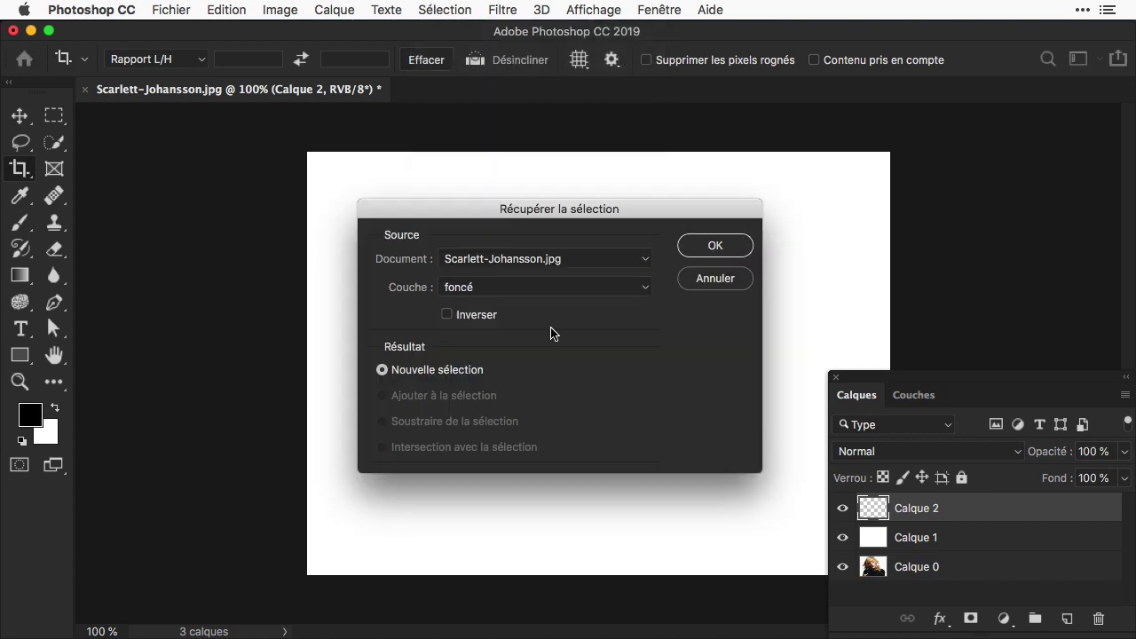
{"action": "left_click", "coordinate": [717, 248]}
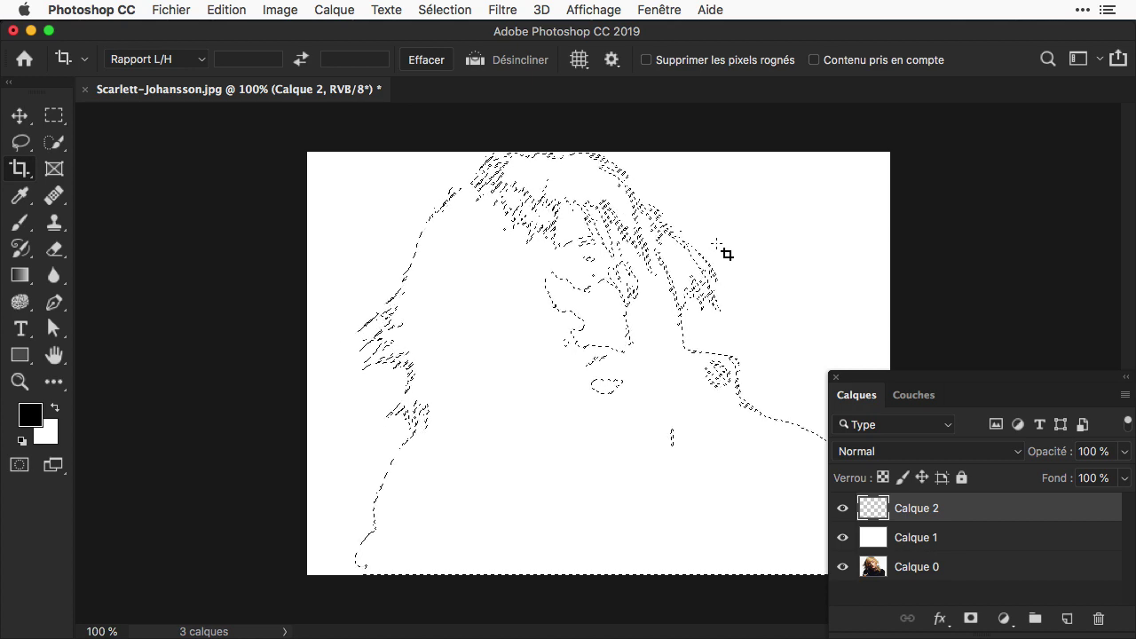
{"action": "key", "text": "ctrl+v"}
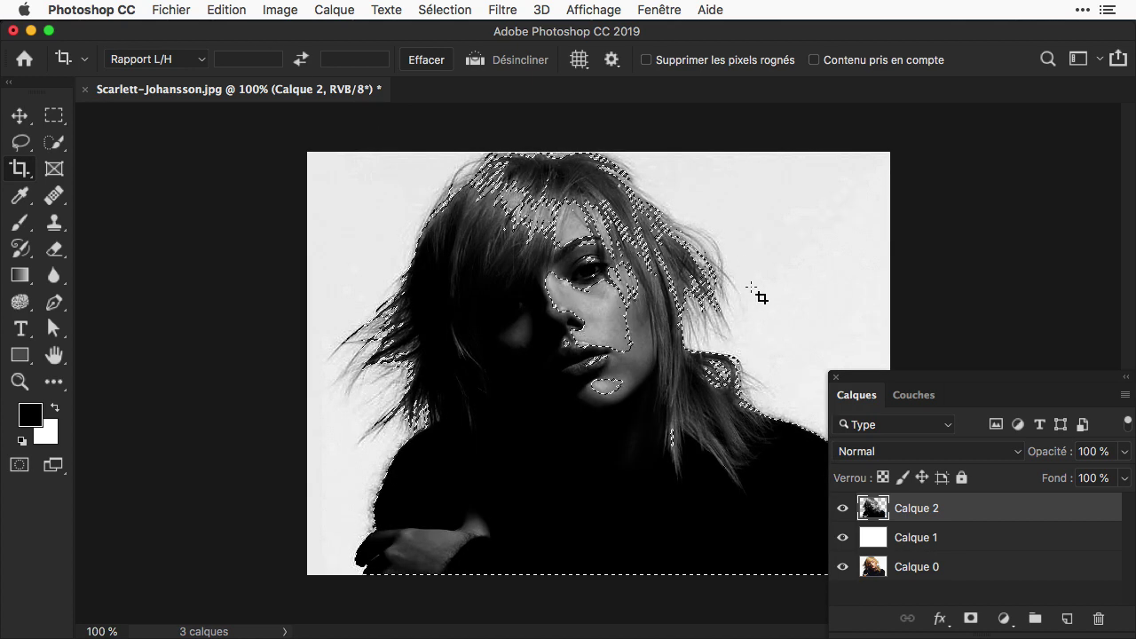
{"action": "key", "text": "ctrl+d"}
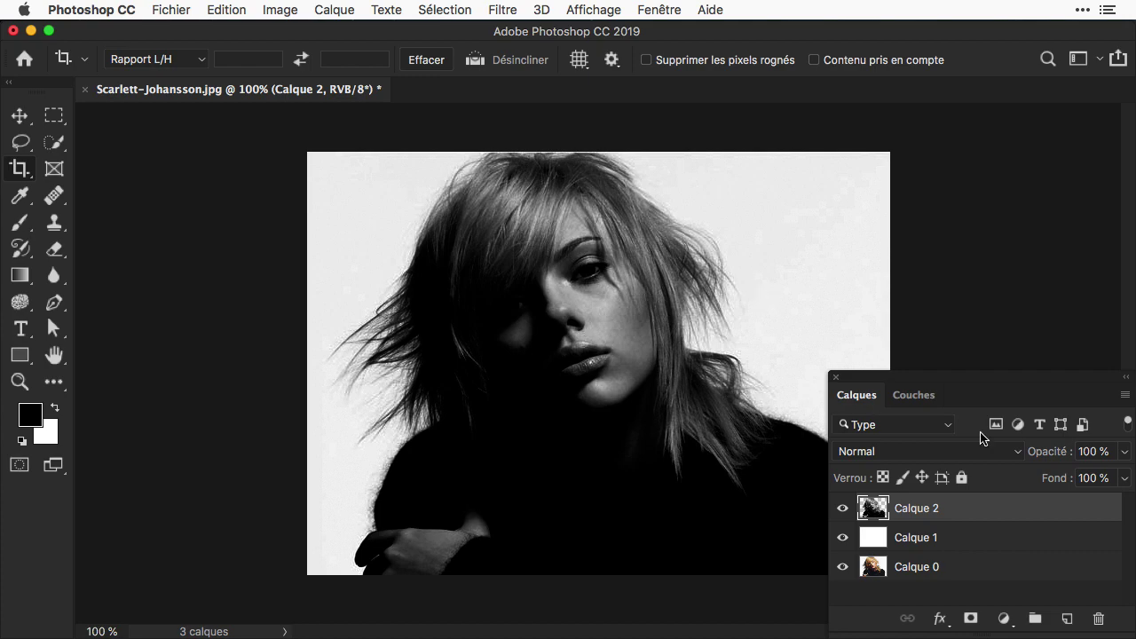
Step: Add a gradient overlay layer style to Calque 2
{"action": "left_click", "coordinate": [939, 618]}
{"action": "left_click", "coordinate": [1003, 539]}
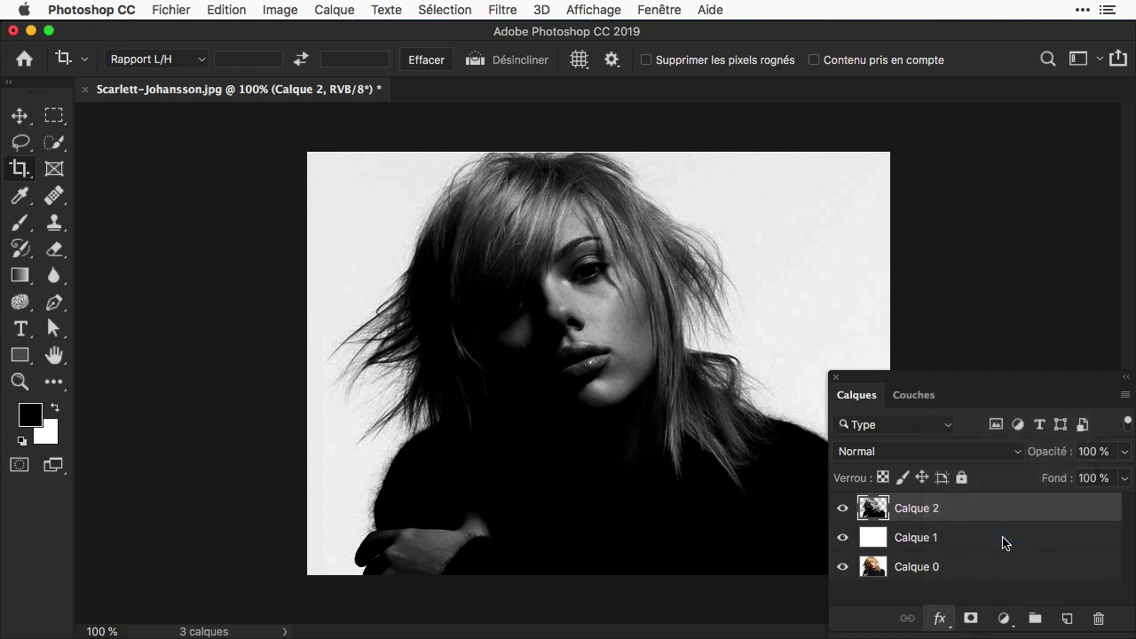
{"action": "left_click_drag", "start_coordinate": [572, 32], "coordinate": [1135, 35]}
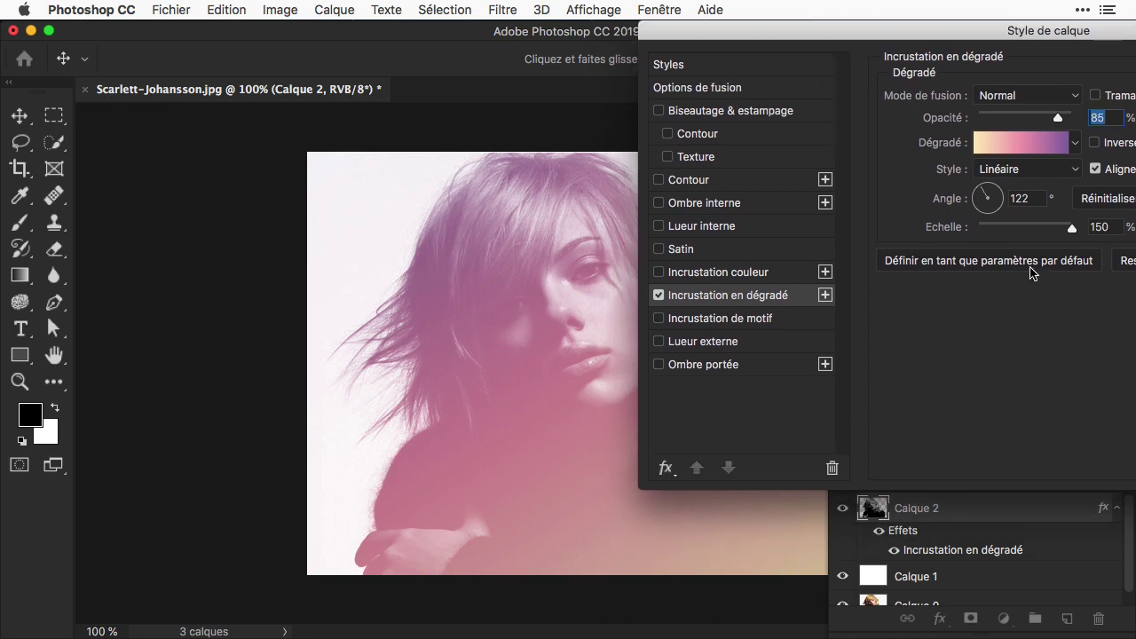
{"action": "left_click_drag", "start_coordinate": [917, 42], "coordinate": [371, 40]}
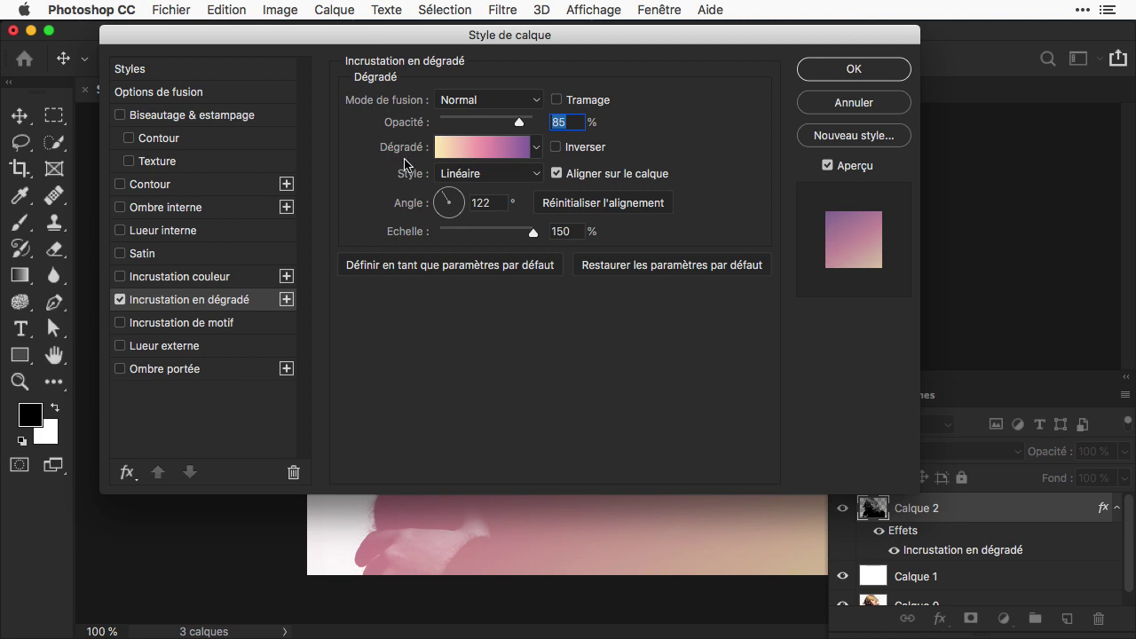
Step: Change the gradient type of Calque 2's gradient overlay to Bruit
{"action": "left_click", "coordinate": [486, 156]}
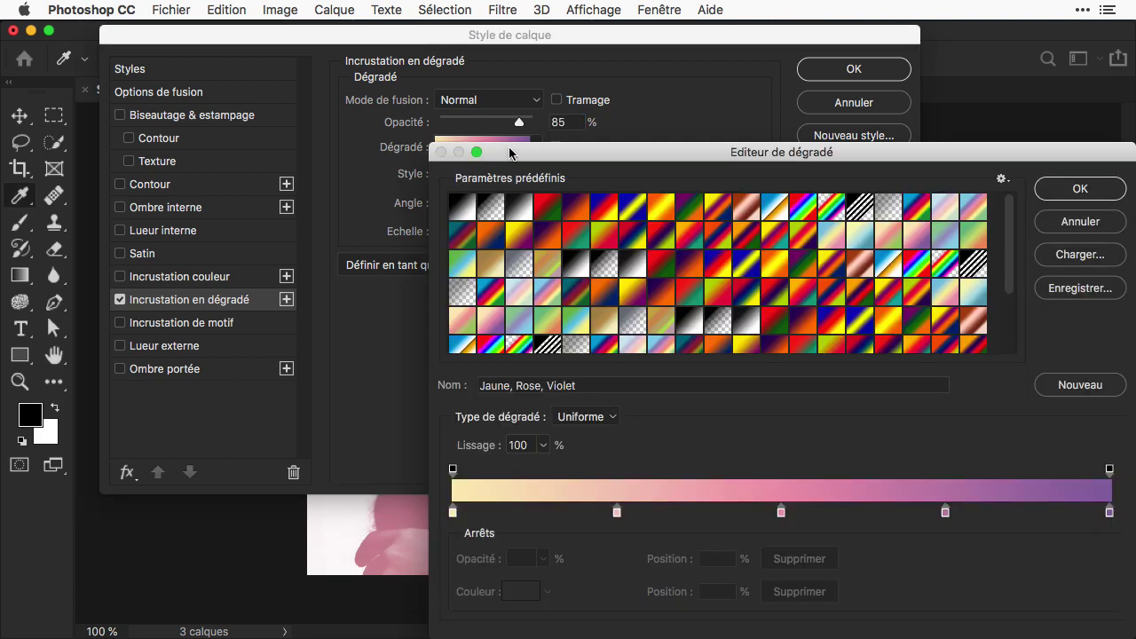
{"action": "left_click_drag", "start_coordinate": [511, 153], "coordinate": [326, 31]}
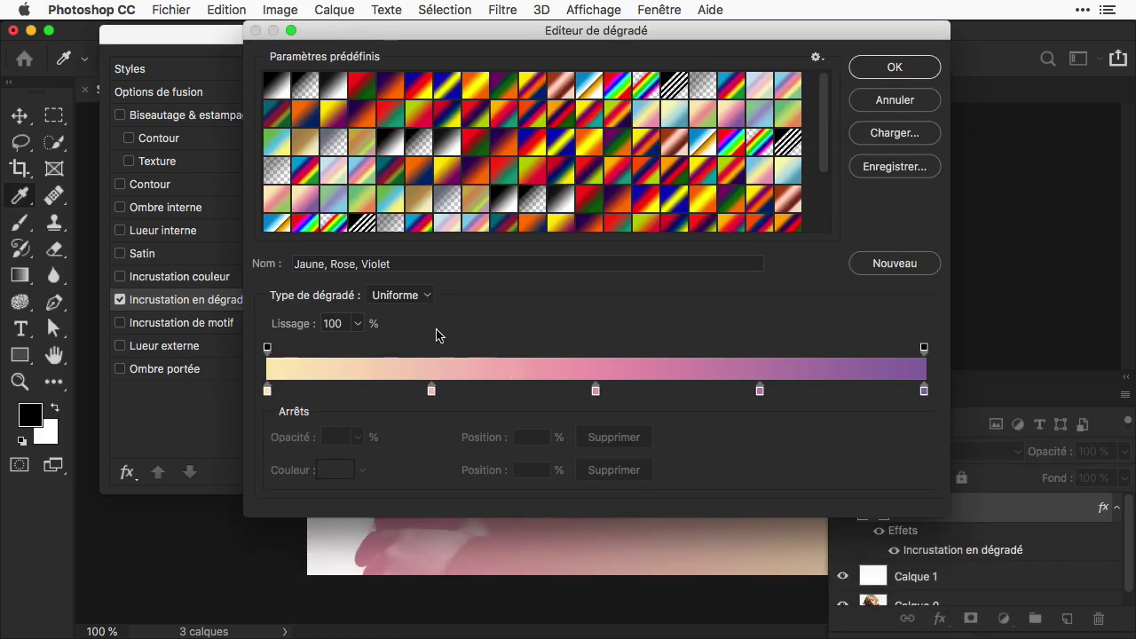
{"action": "left_click", "coordinate": [430, 300]}
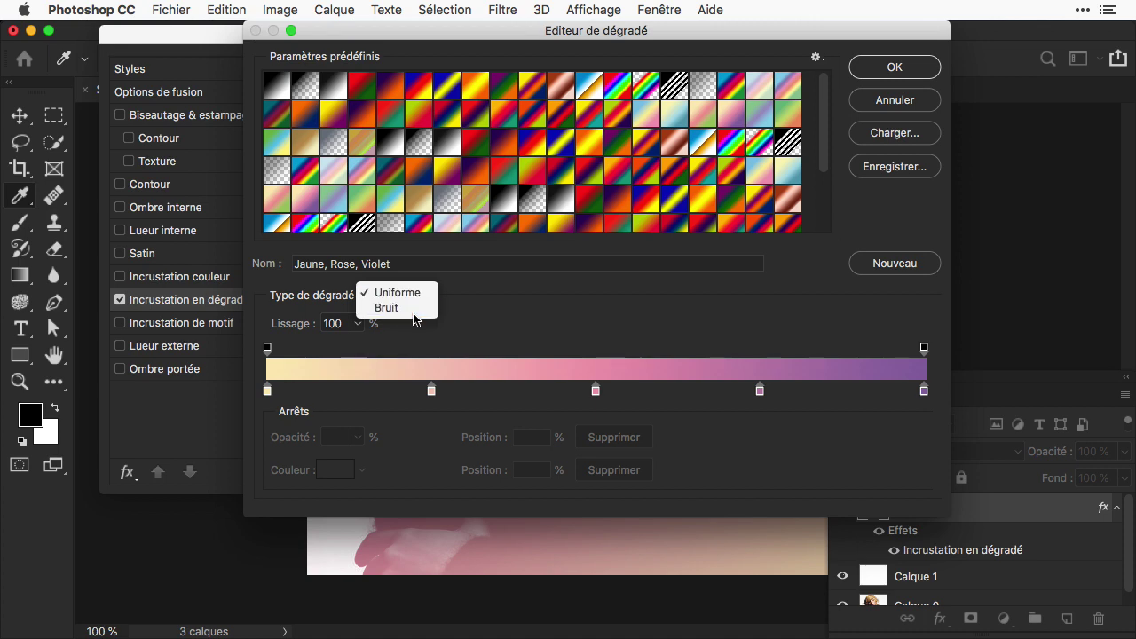
{"action": "left_click", "coordinate": [416, 309]}
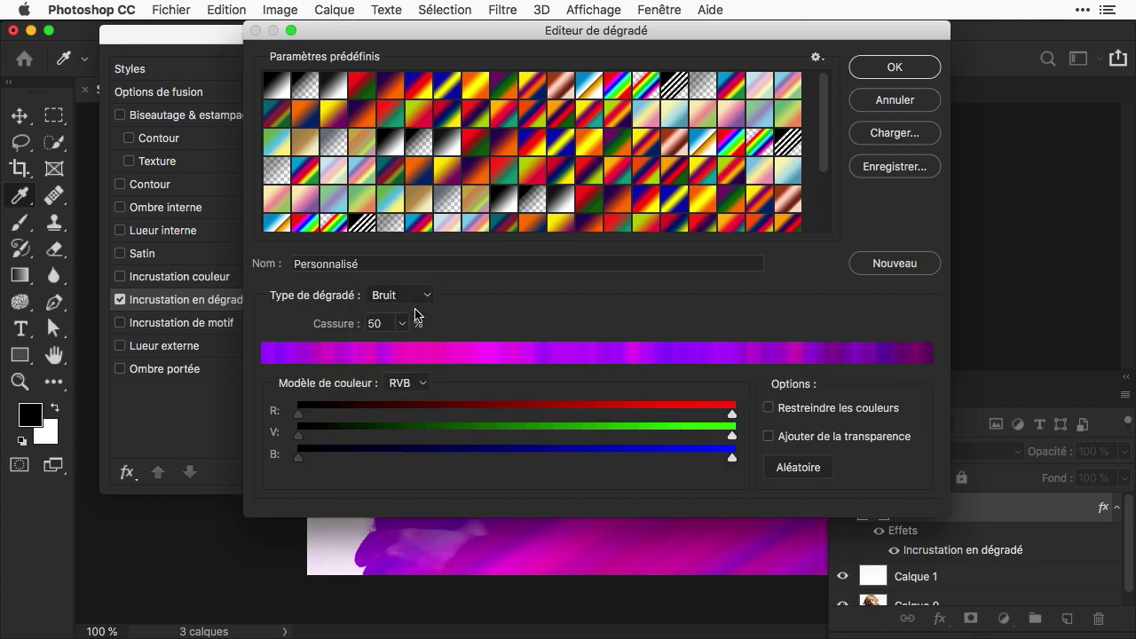
{"action": "left_click_drag", "start_coordinate": [501, 32], "coordinate": [972, 105]}
{"action": "left_click_drag", "start_coordinate": [579, 36], "coordinate": [329, 32]}
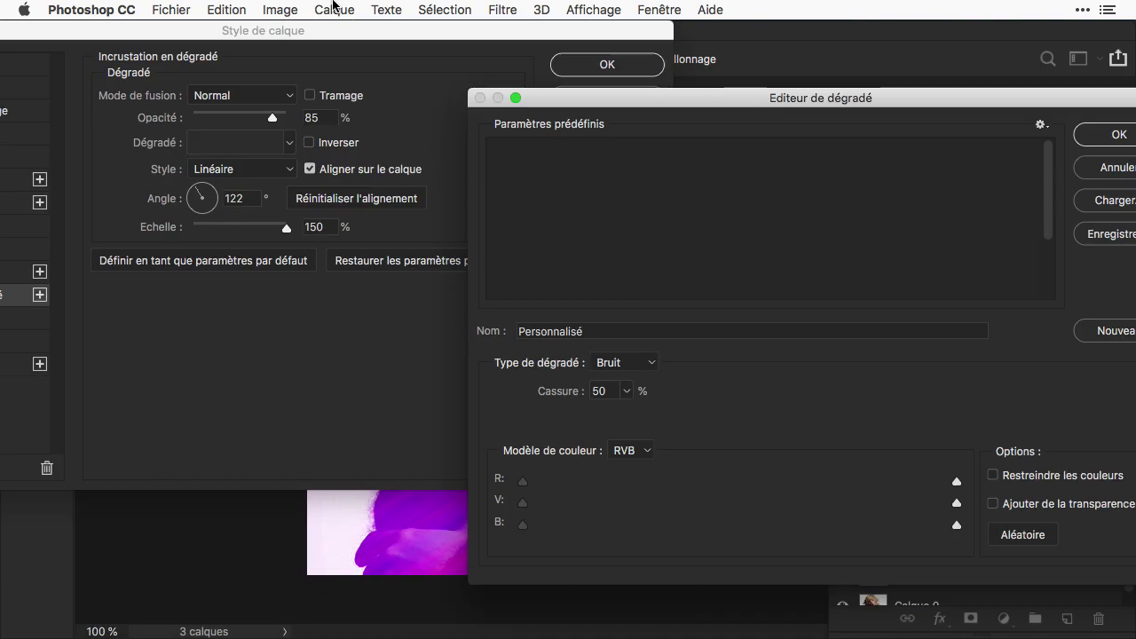
{"action": "left_click_drag", "start_coordinate": [631, 94], "coordinate": [379, 18]}
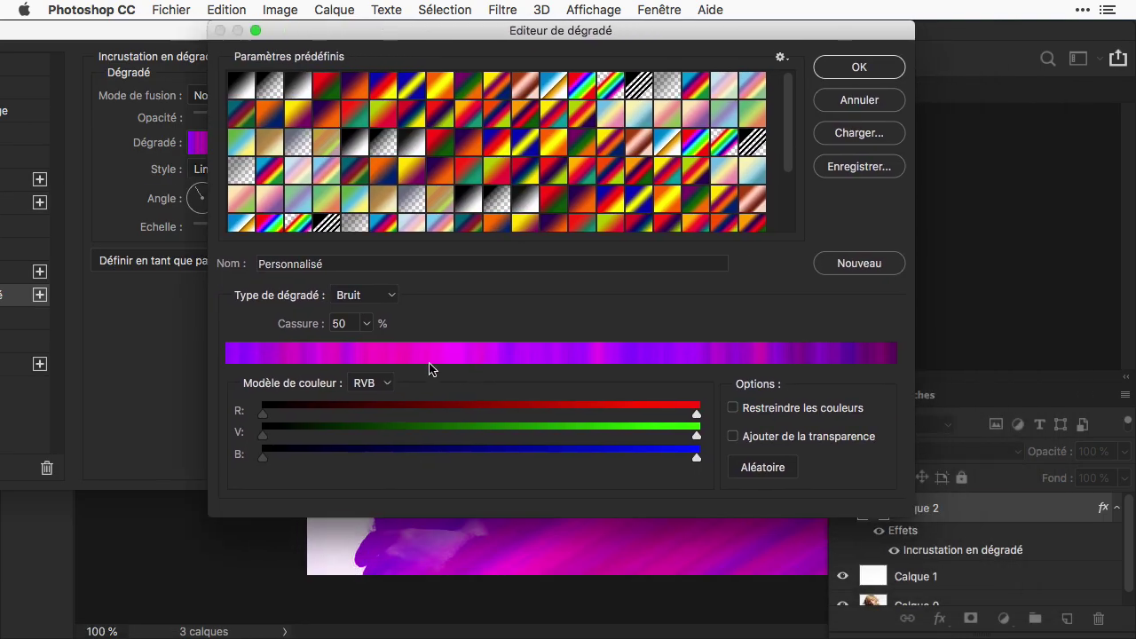
Step: Set the noise gradient's Cassure to 22 %, randomize its colours and apply the gradient overlay to Calque 2
{"action": "left_click", "coordinate": [366, 324]}
{"action": "left_click_drag", "start_coordinate": [366, 348], "coordinate": [342, 354]}
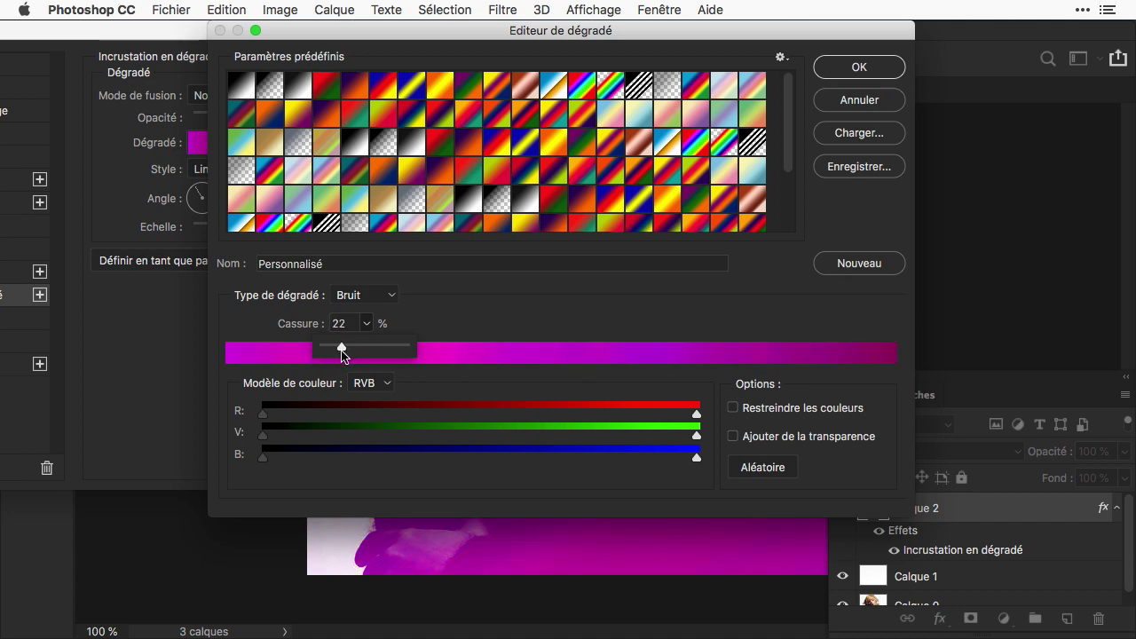
{"action": "left_click", "coordinate": [762, 470]}
{"action": "left_click_drag", "start_coordinate": [550, 37], "coordinate": [758, 493]}
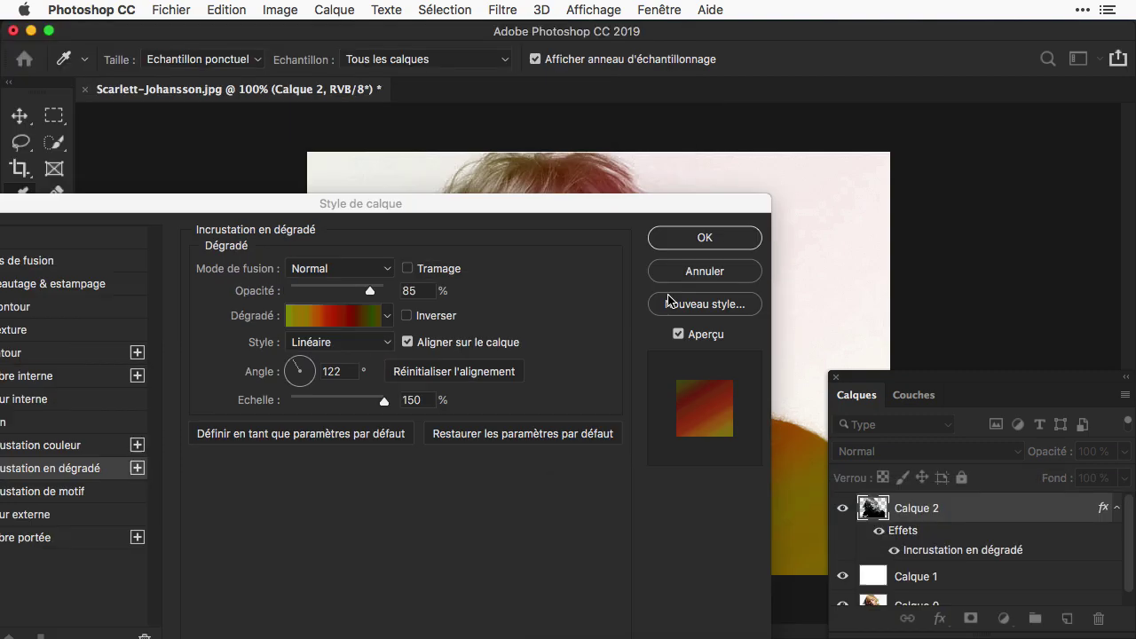
{"action": "left_click_drag", "start_coordinate": [618, 195], "coordinate": [899, 490]}
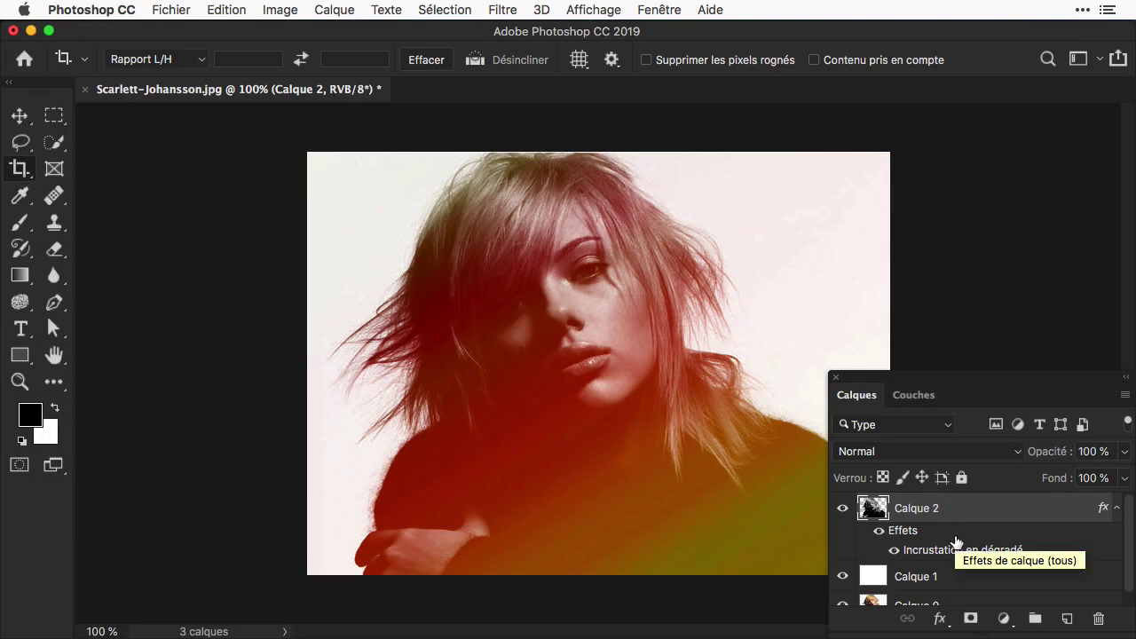
Step: Create a new empty layer directly below Calque 2, above the white Calque 1
{"action": "scroll", "coordinate": [973, 554], "scroll_direction": "down", "scroll_amount": 1}
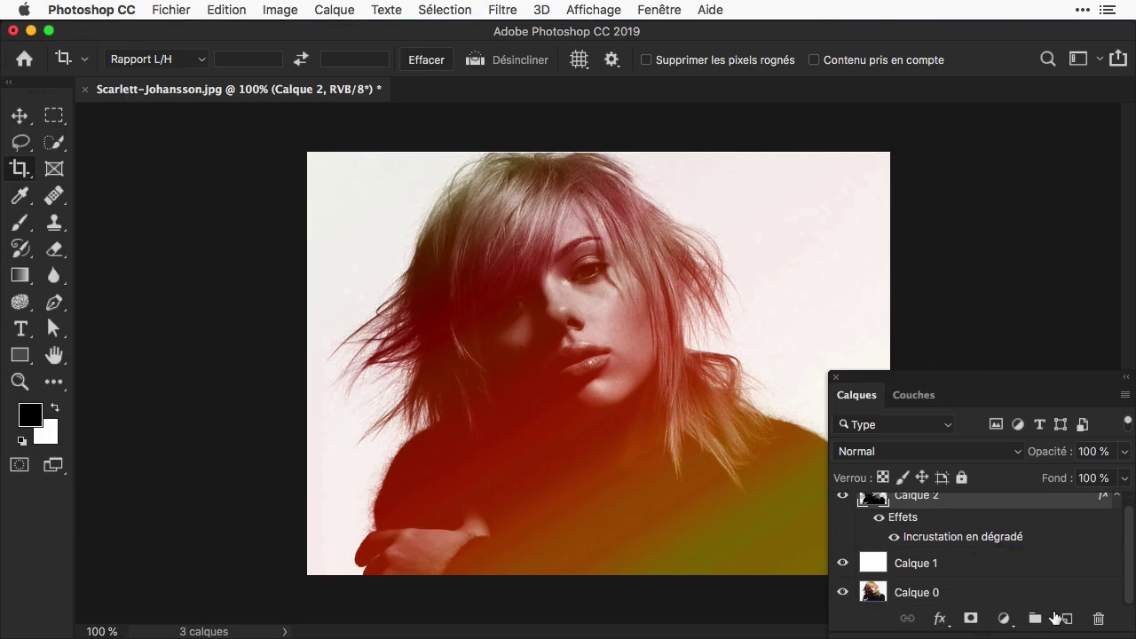
{"action": "key", "text": "super"}
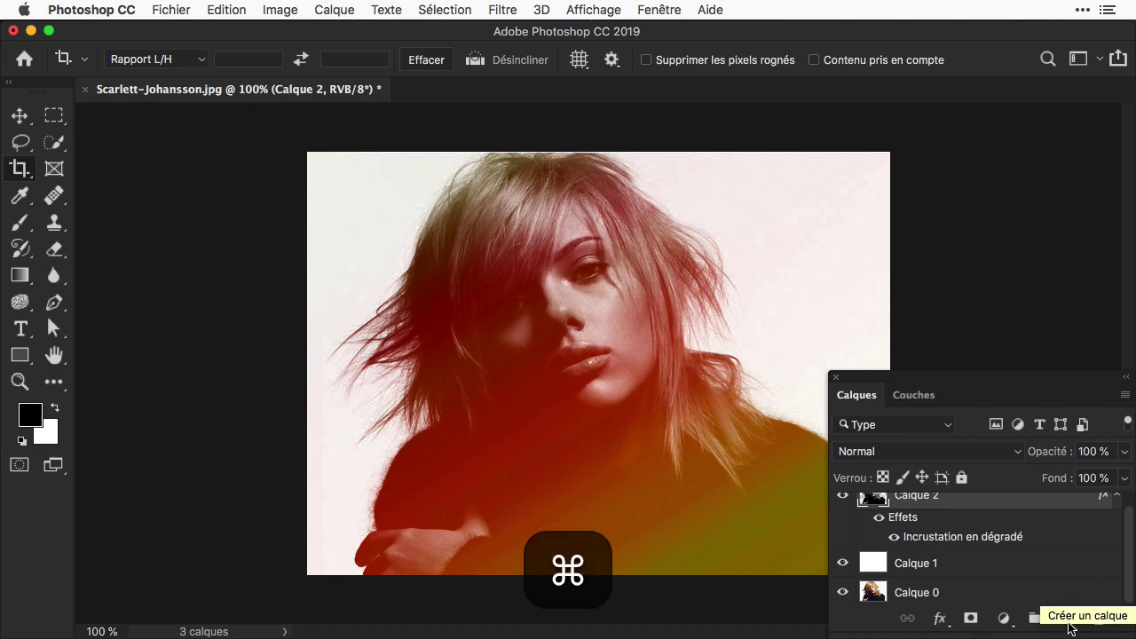
{"action": "left_click", "coordinate": [1068, 619], "text": "super"}
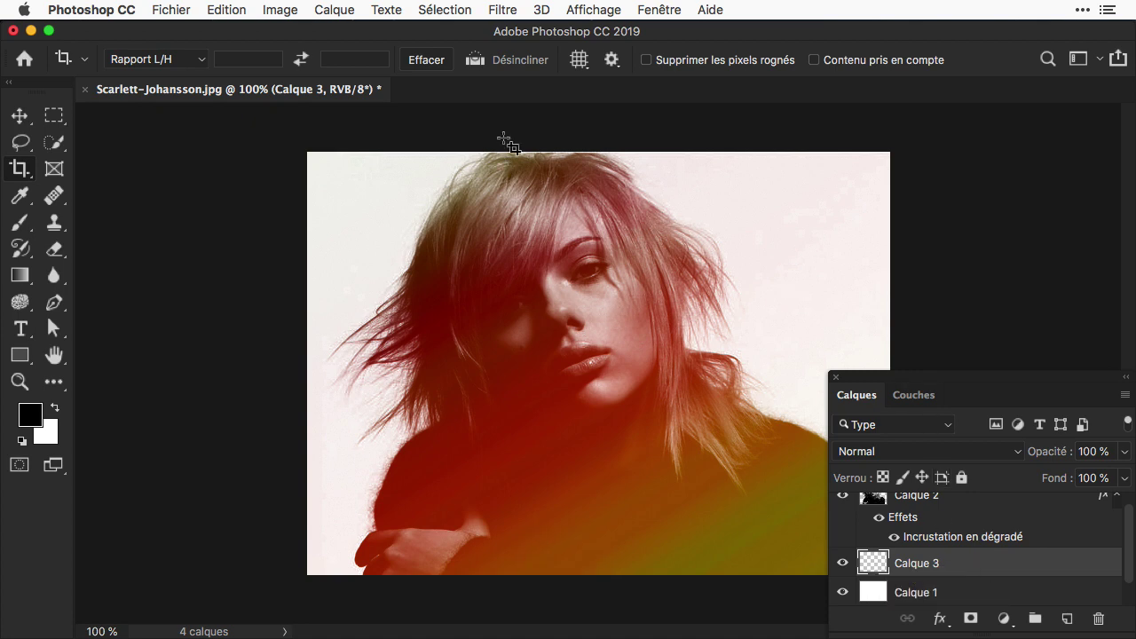
Step: Load the clair channel inverted as a new selection on Calque 3 and fill it with black
{"action": "left_click", "coordinate": [439, 10]}
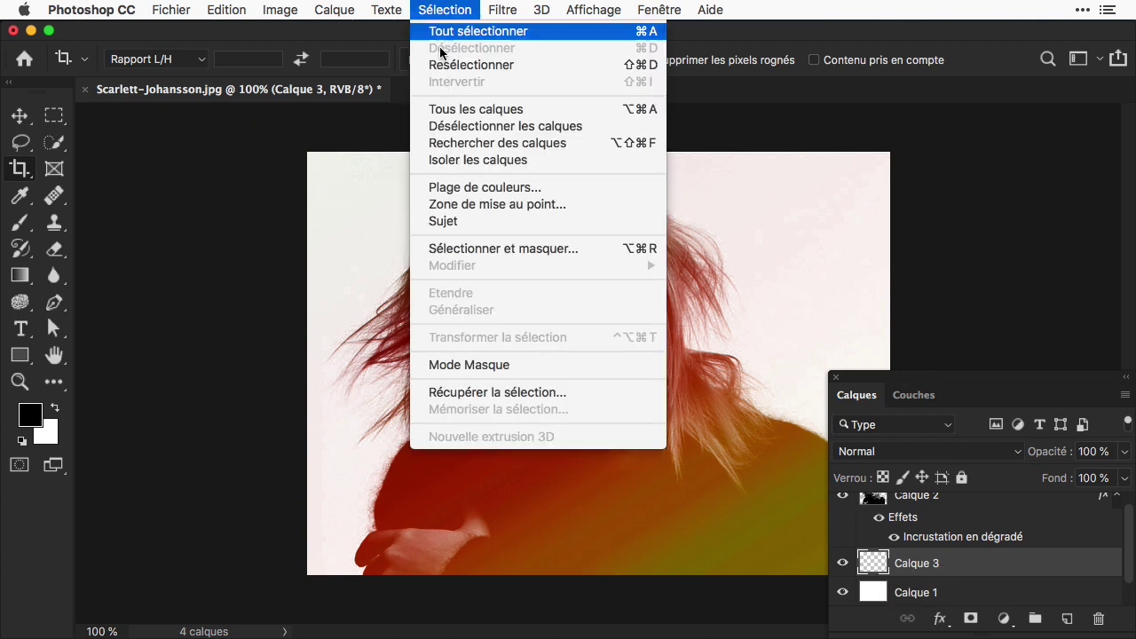
{"action": "left_click", "coordinate": [511, 392]}
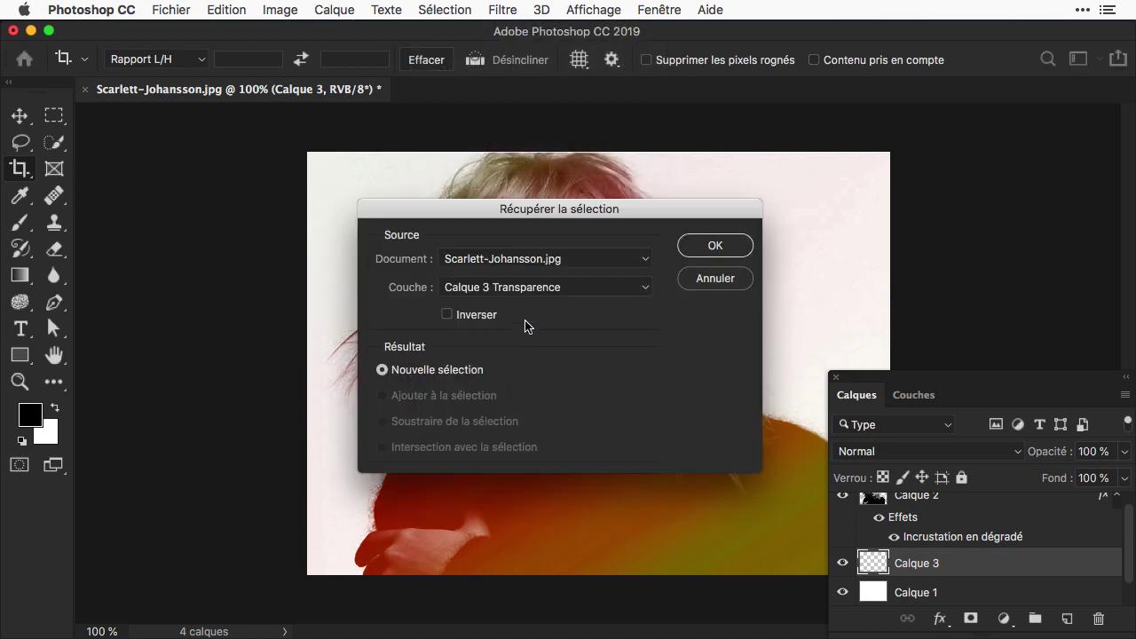
{"action": "left_click", "coordinate": [550, 285]}
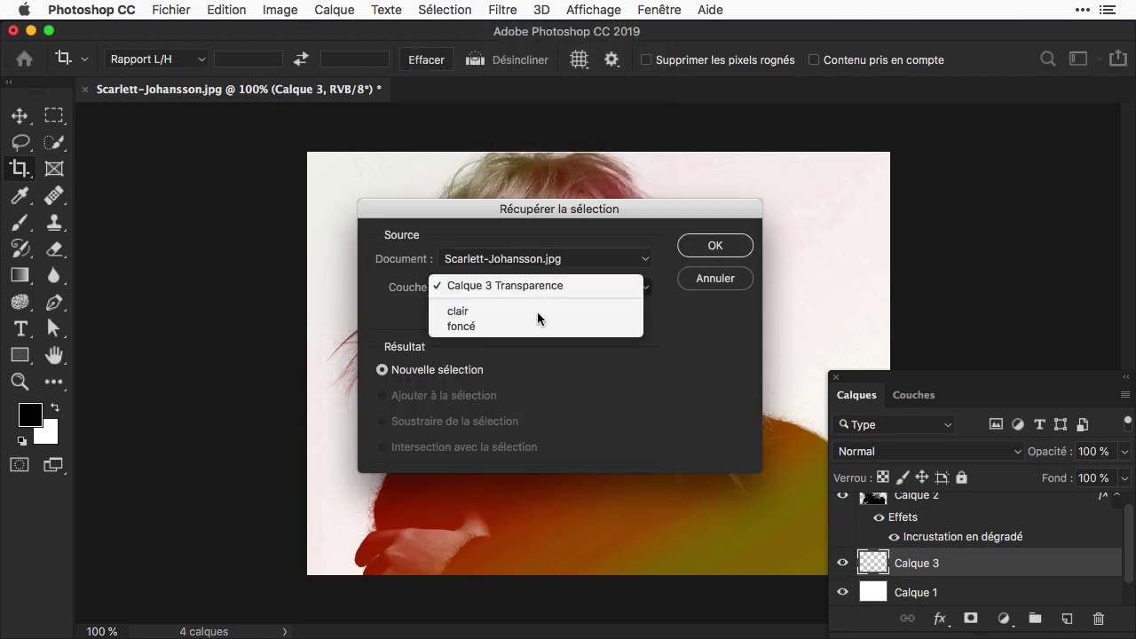
{"action": "left_click", "coordinate": [537, 311]}
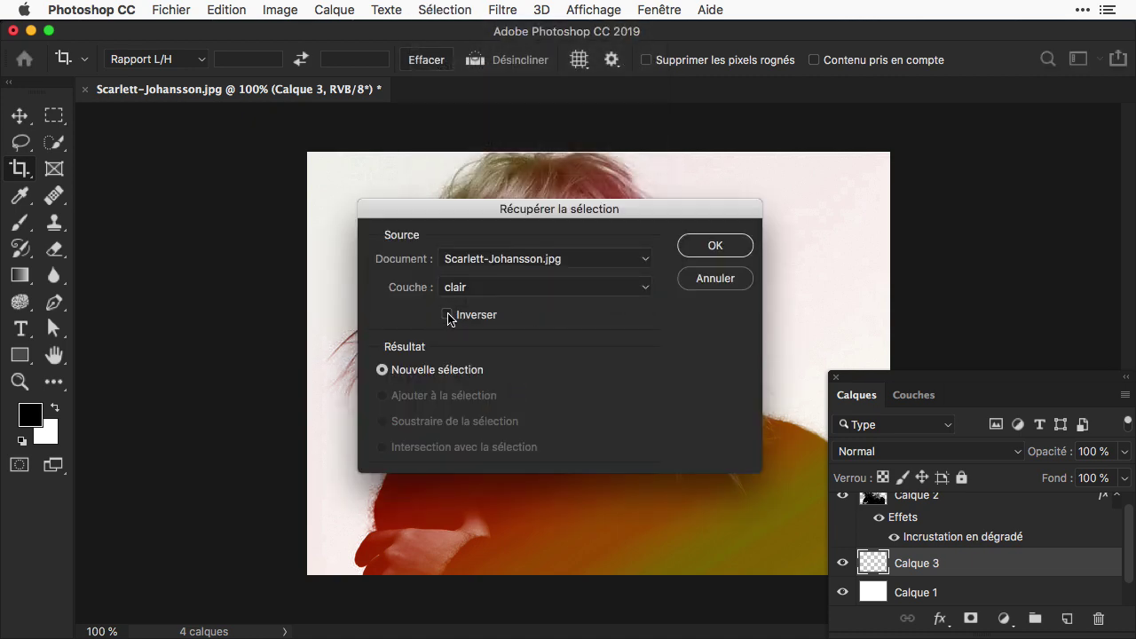
{"action": "left_click", "coordinate": [448, 316]}
{"action": "left_click", "coordinate": [716, 246]}
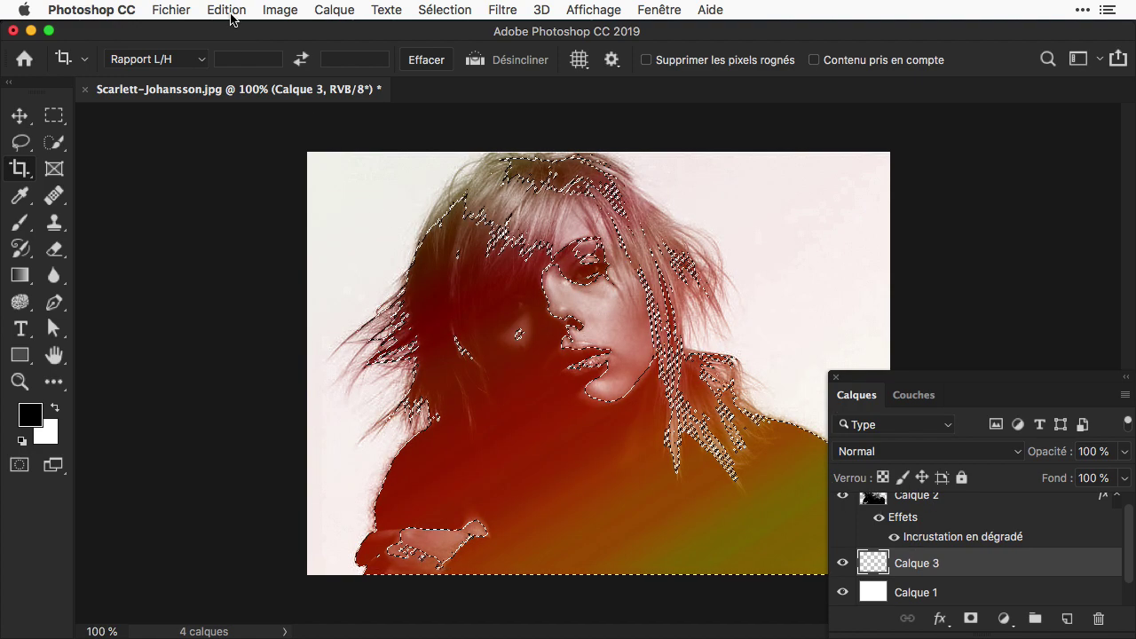
{"action": "key", "text": "alt+BackSpace"}
Step: Reduce the opacity of Calque 2 to 25 % and deselect the loaded selection
{"action": "scroll", "coordinate": [962, 527], "scroll_direction": "up", "scroll_amount": 1}
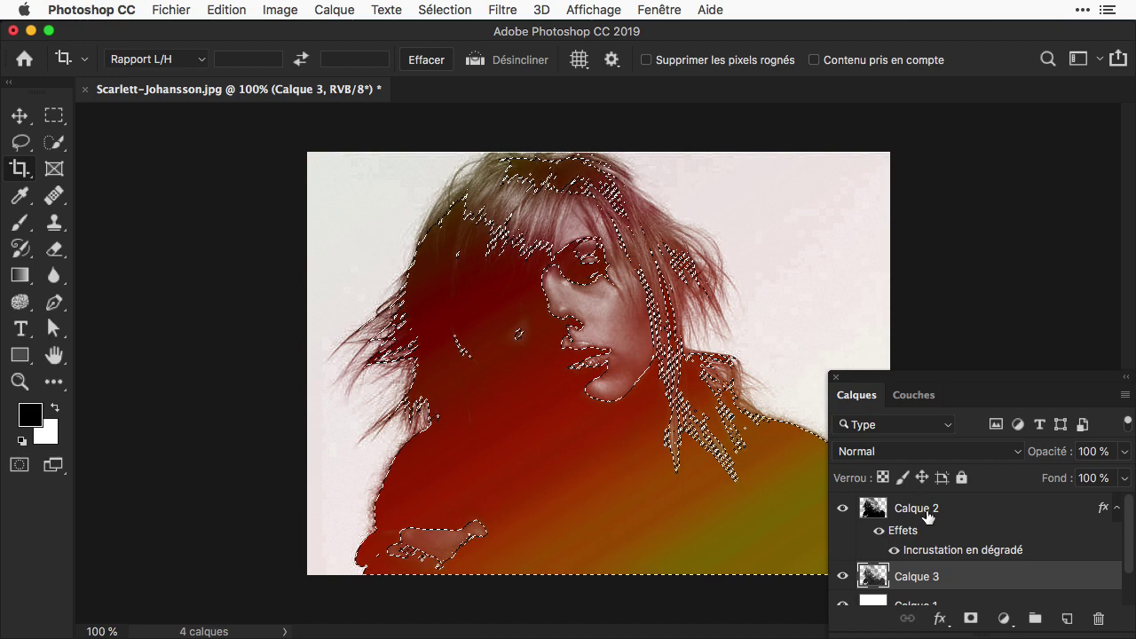
{"action": "left_click", "coordinate": [929, 515]}
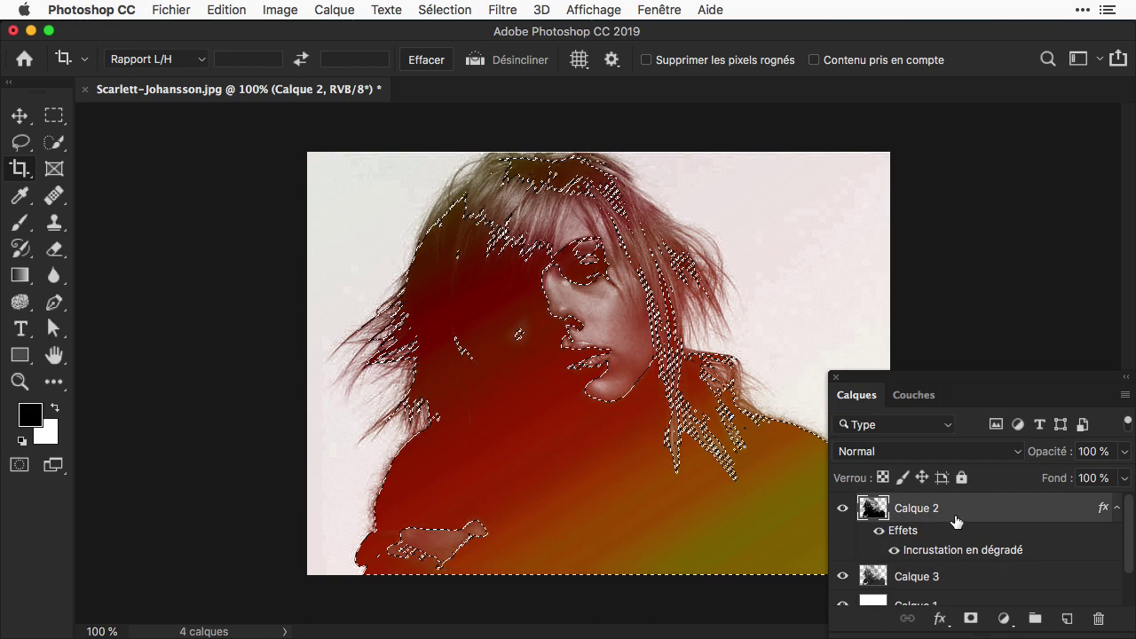
{"action": "left_click", "coordinate": [1124, 450]}
{"action": "left_click_drag", "start_coordinate": [1123, 477], "coordinate": [1061, 477]}
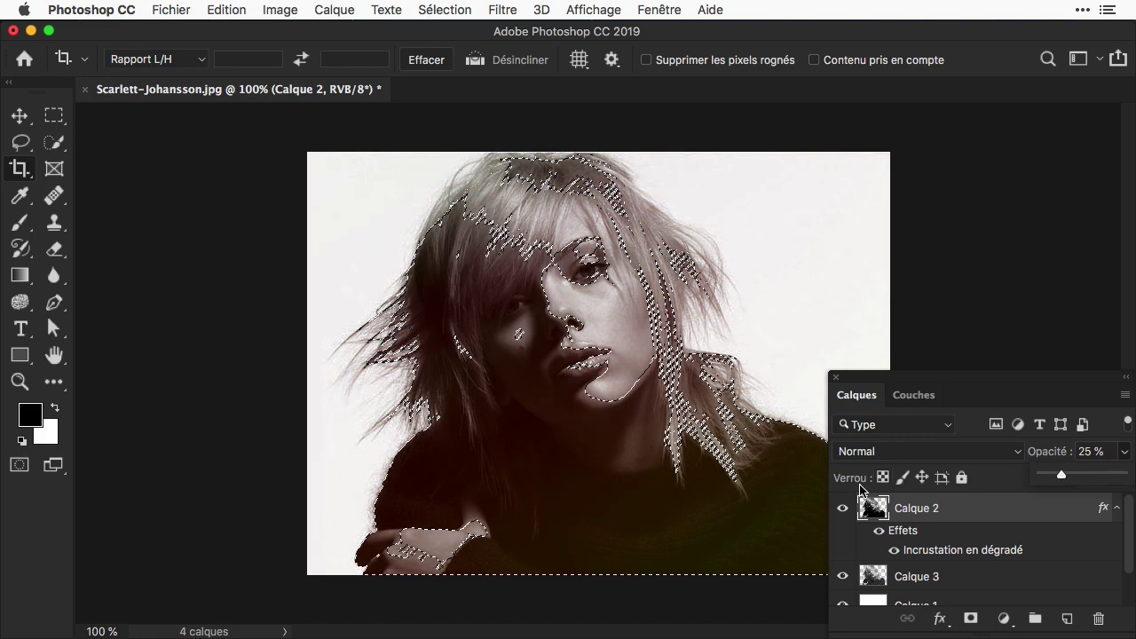
{"action": "key", "text": "super+d"}
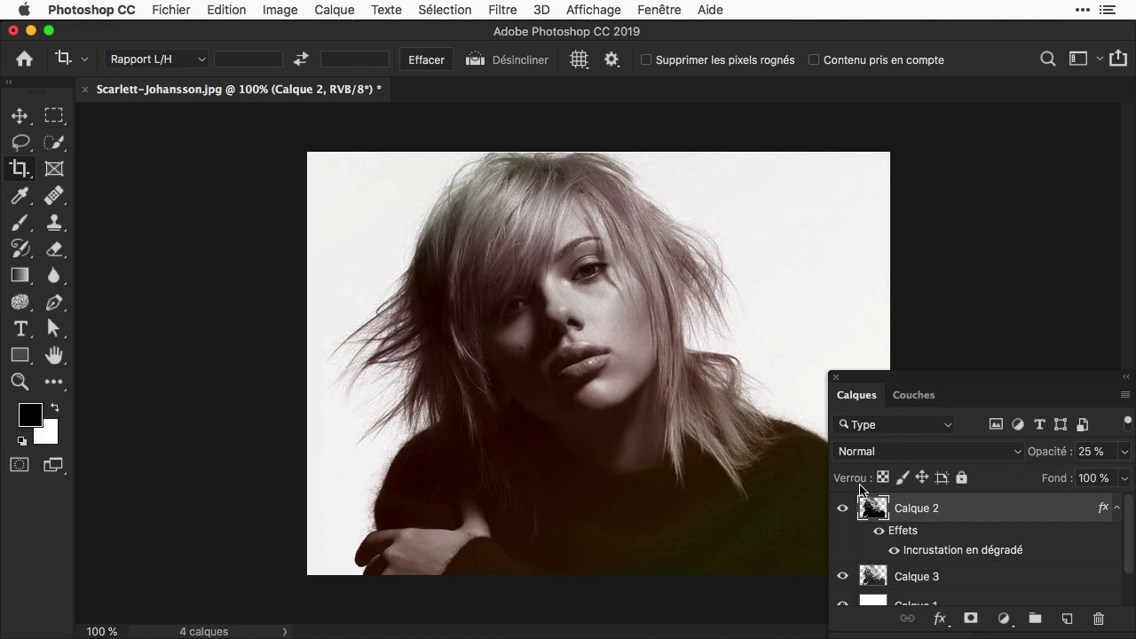
Step: Lower Calque 2's opacity to 21 % and try the Incrustation blend mode before restoring Normal
{"action": "left_click", "coordinate": [903, 576]}
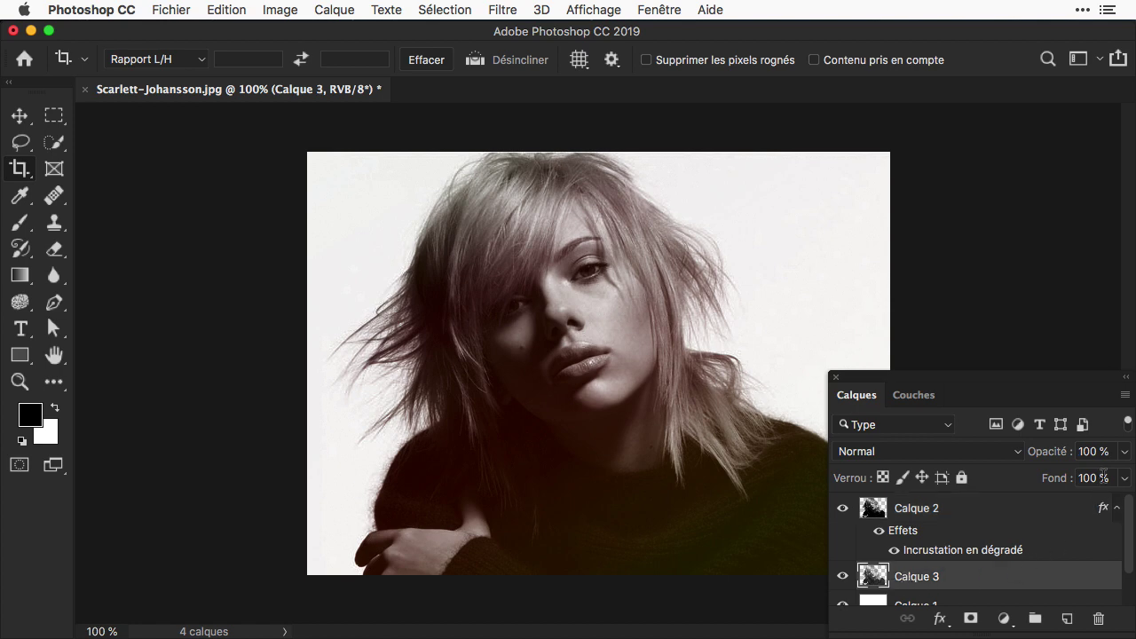
{"action": "left_click", "coordinate": [1122, 456]}
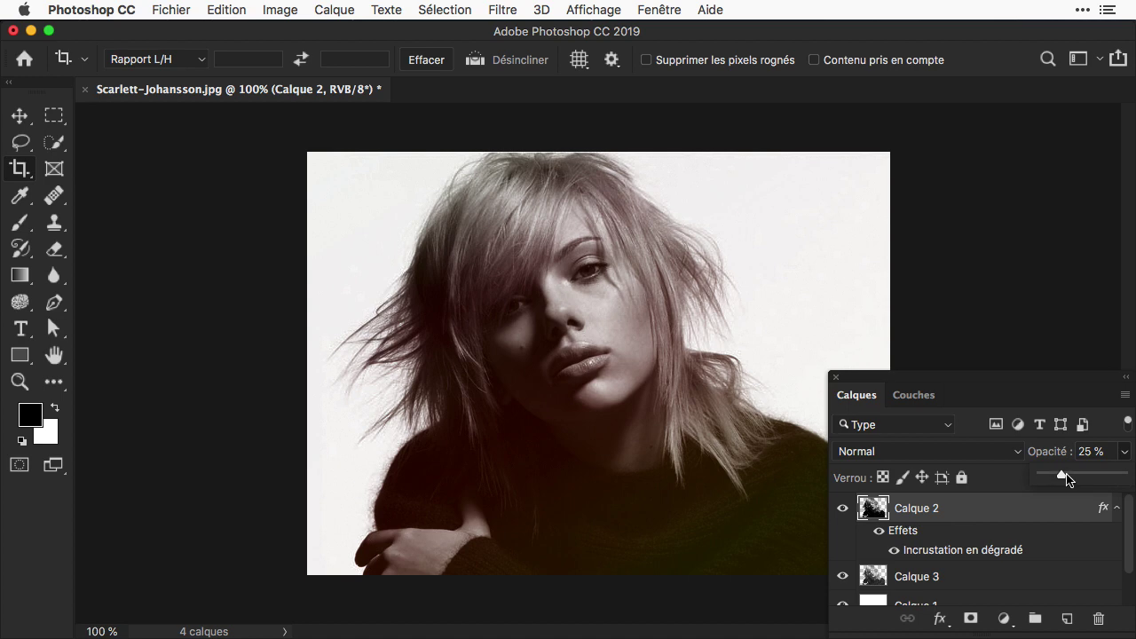
{"action": "left_click_drag", "start_coordinate": [1067, 479], "coordinate": [1064, 479]}
{"action": "left_click", "coordinate": [923, 451]}
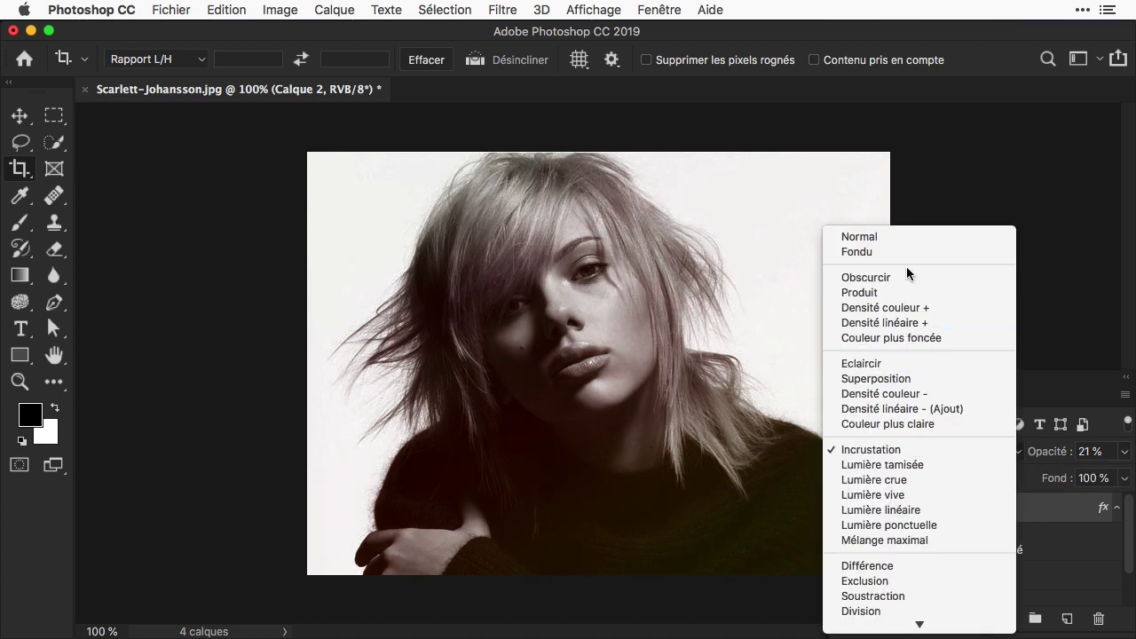
{"action": "left_click", "coordinate": [865, 259]}
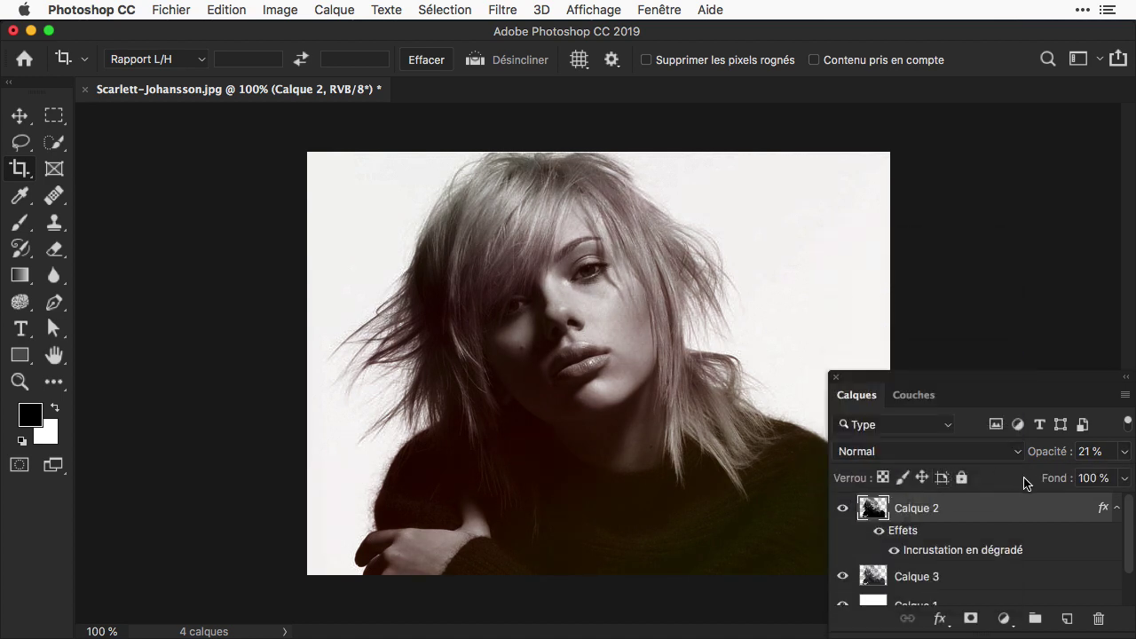
Step: Set the blend mode of Calque 2's gradient overlay to Produit and that of the layer itself to Superposition
{"action": "double_click", "coordinate": [931, 551]}
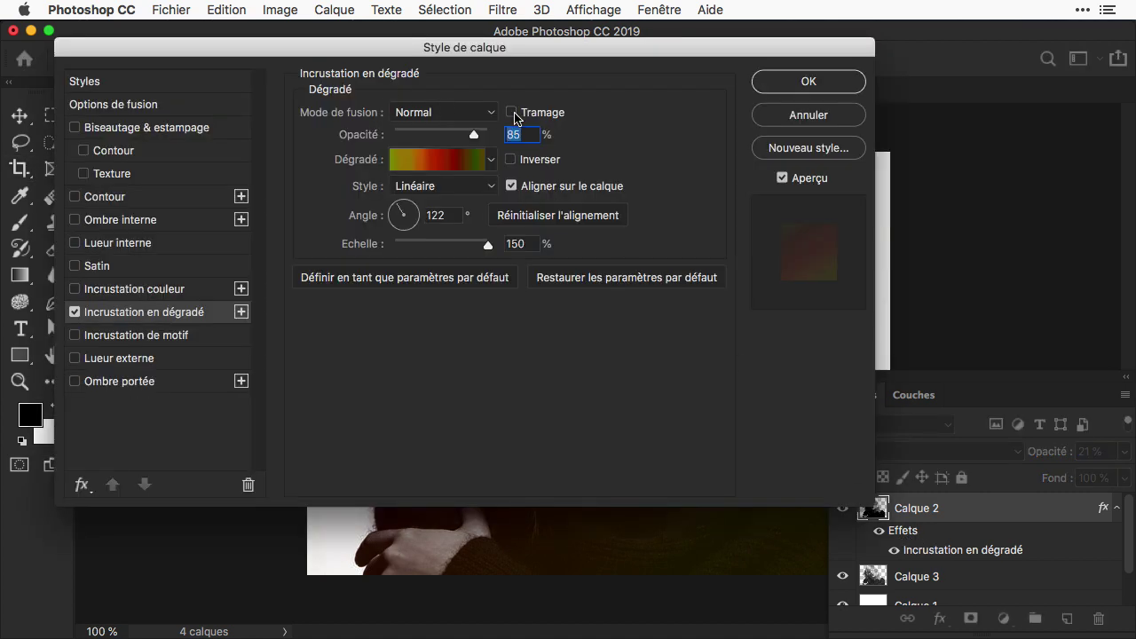
{"action": "left_click", "coordinate": [486, 118]}
{"action": "left_click", "coordinate": [510, 167]}
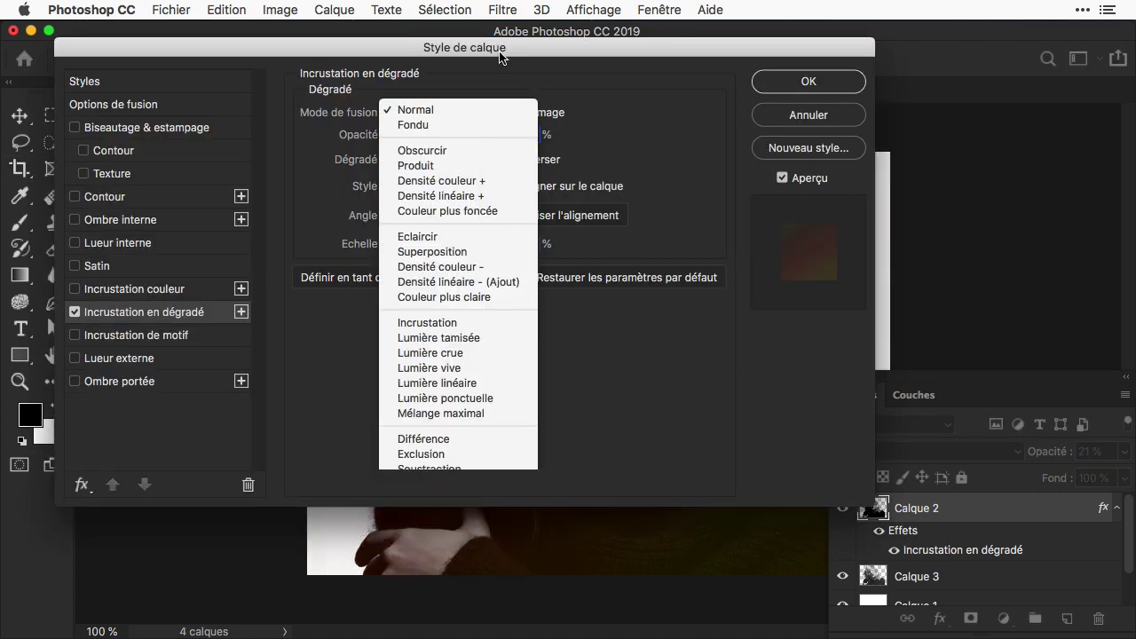
{"action": "left_click_drag", "start_coordinate": [497, 81], "coordinate": [391, 108]}
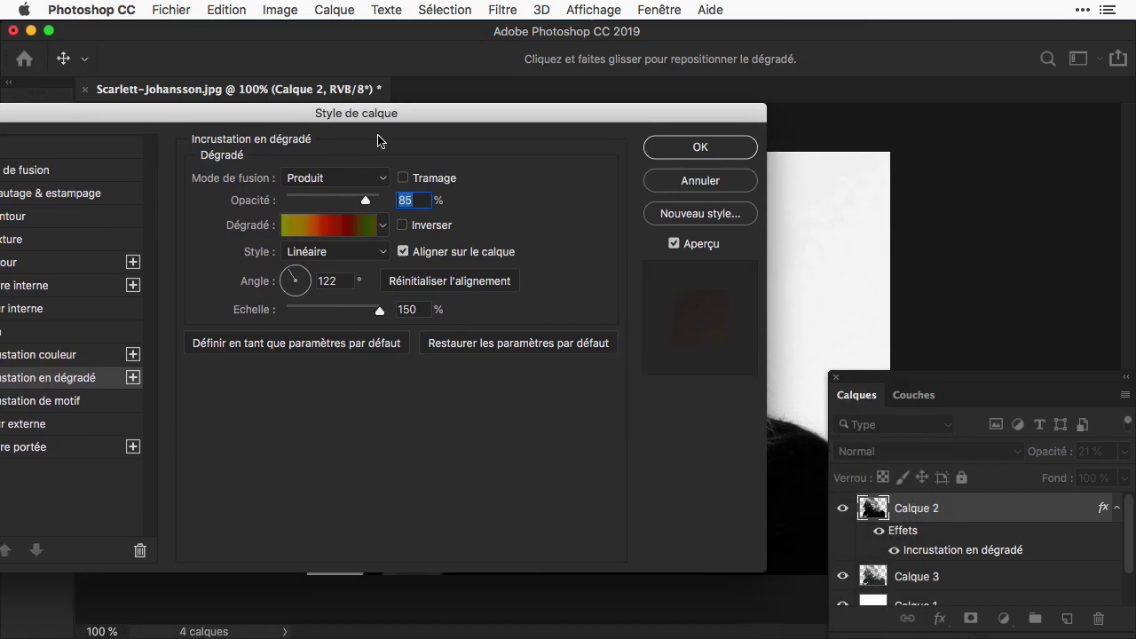
{"action": "key", "text": "Return"}
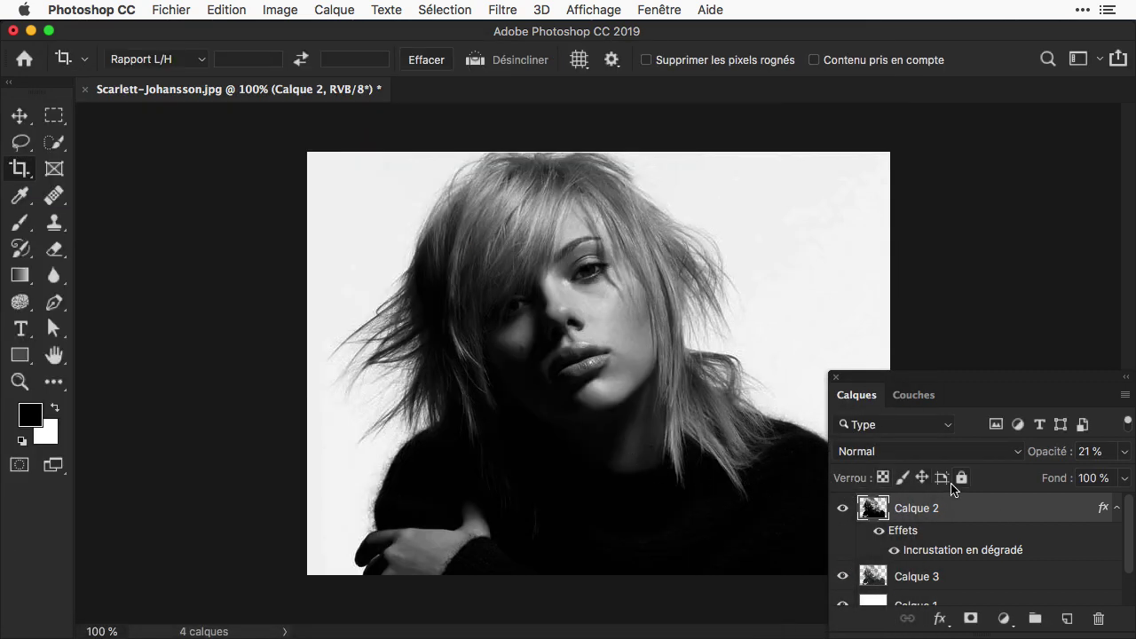
{"action": "left_click", "coordinate": [1016, 453]}
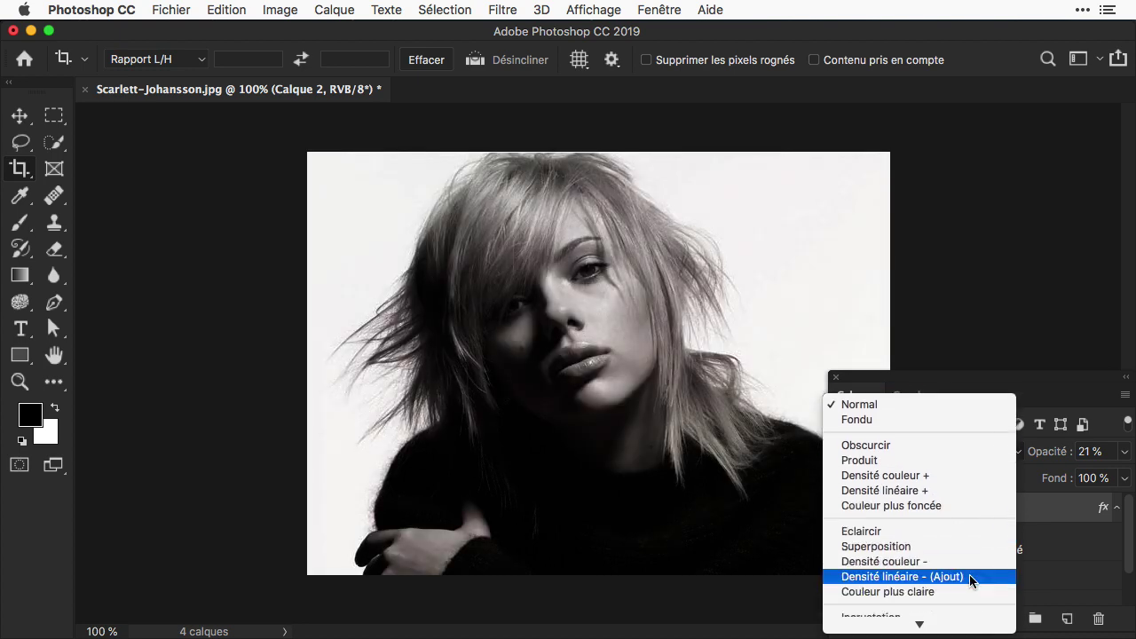
{"action": "left_click", "coordinate": [987, 544]}
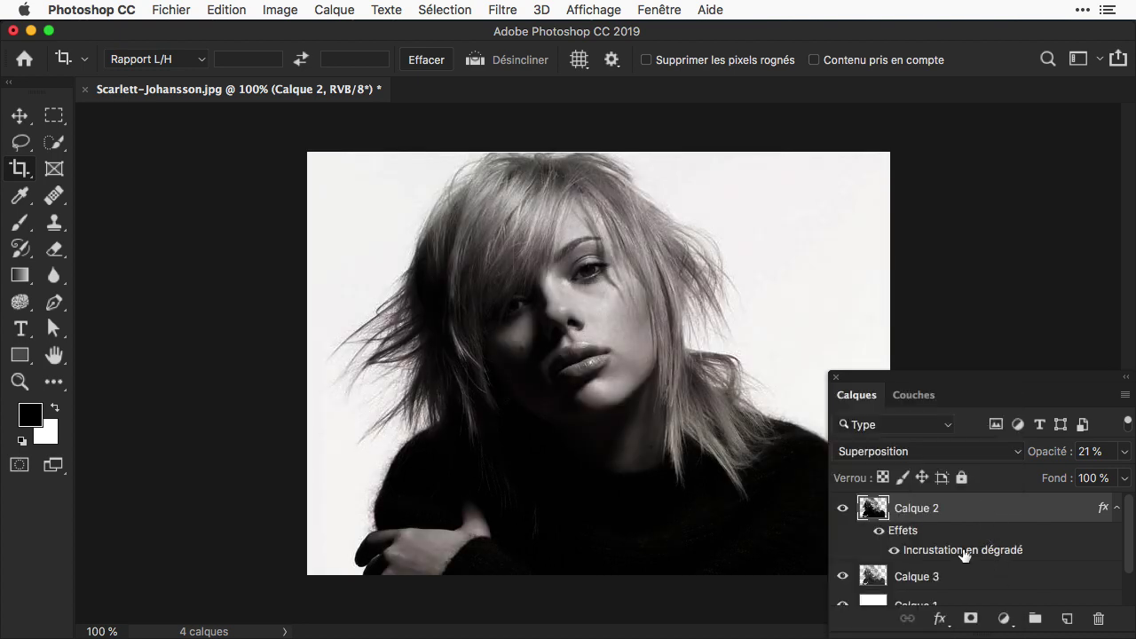
Step: Randomize the noise gradient of Calque 2's gradient overlay until it runs from blue through violet to pink, and apply it
{"action": "double_click", "coordinate": [967, 552]}
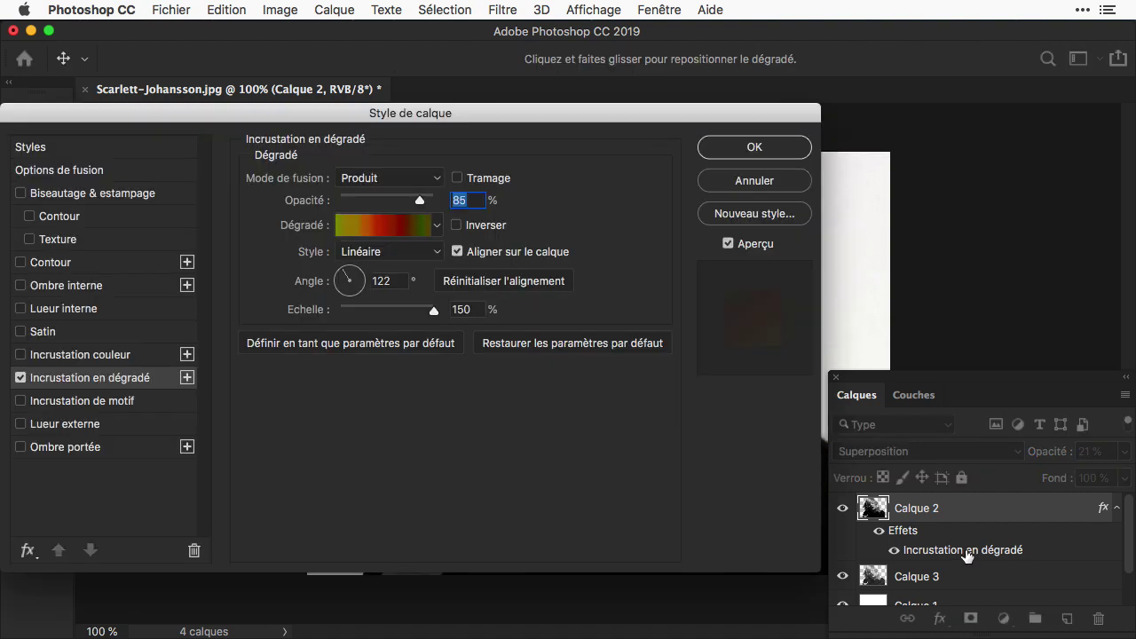
{"action": "left_click_drag", "start_coordinate": [570, 119], "coordinate": [174, 28]}
{"action": "left_click", "coordinate": [19, 149]}
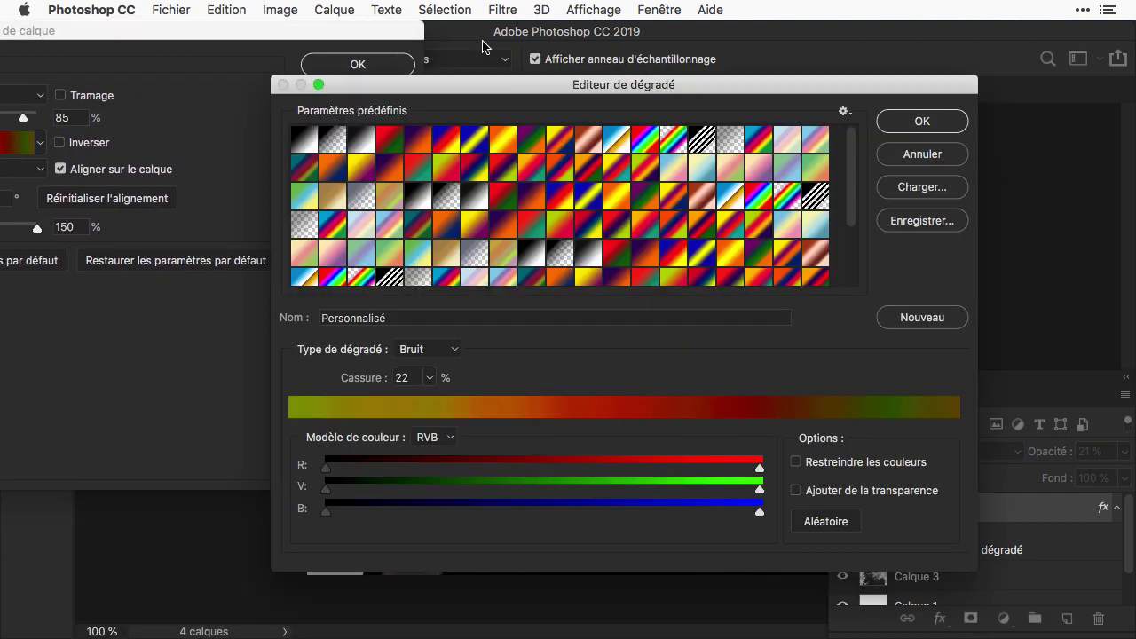
{"action": "left_click_drag", "start_coordinate": [504, 88], "coordinate": [12, 64]}
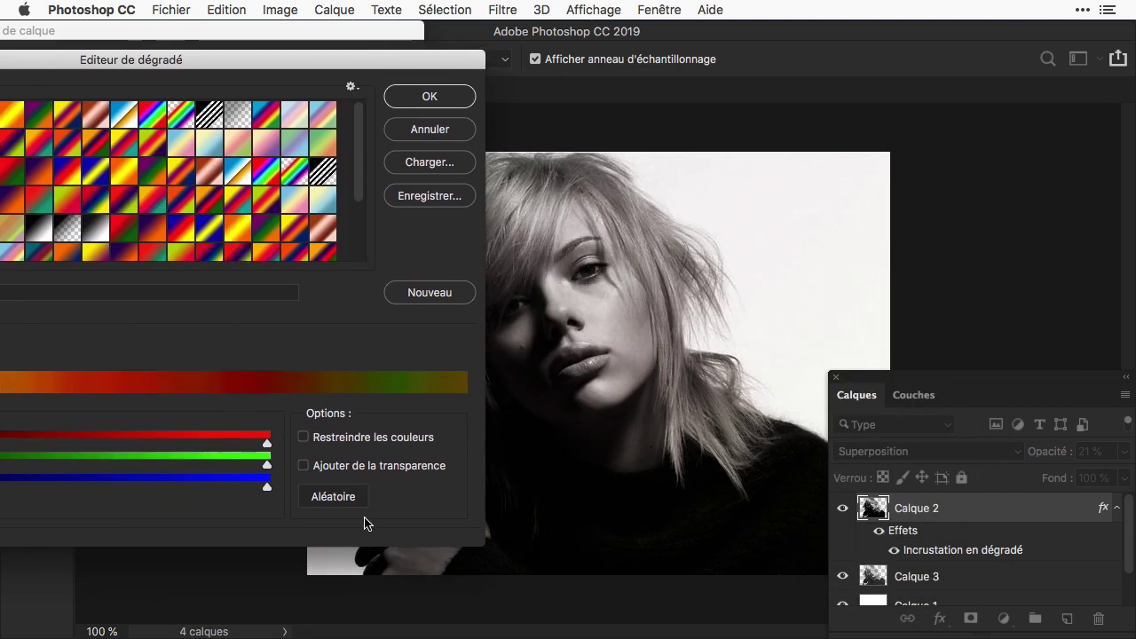
{"action": "left_click", "coordinate": [338, 499]}
{"action": "left_click", "coordinate": [338, 499]}
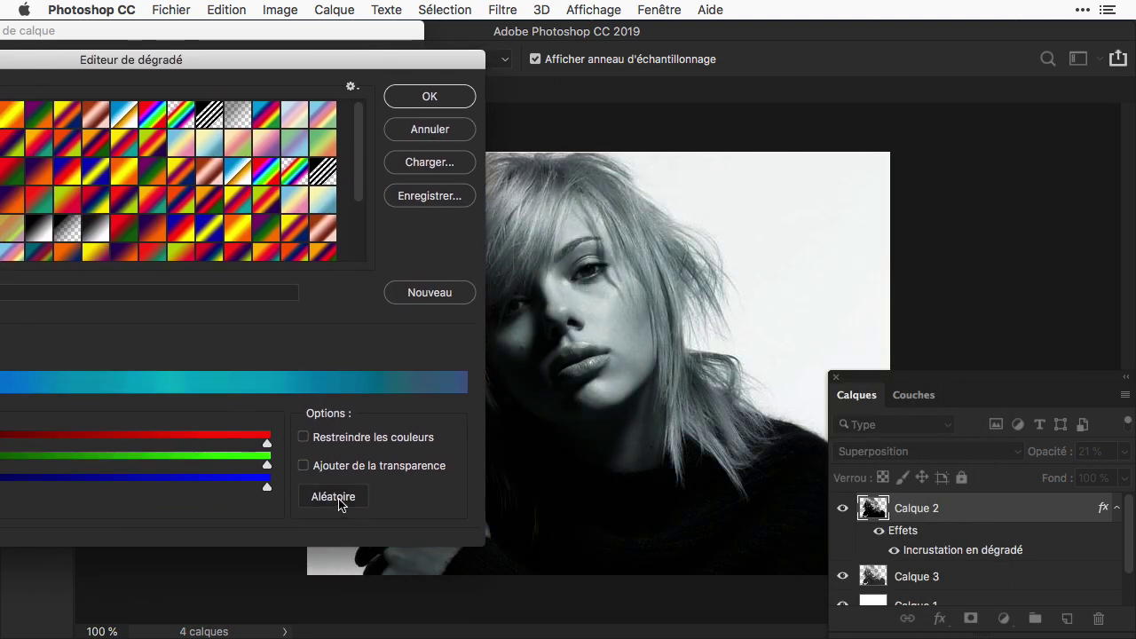
{"action": "left_click", "coordinate": [338, 500]}
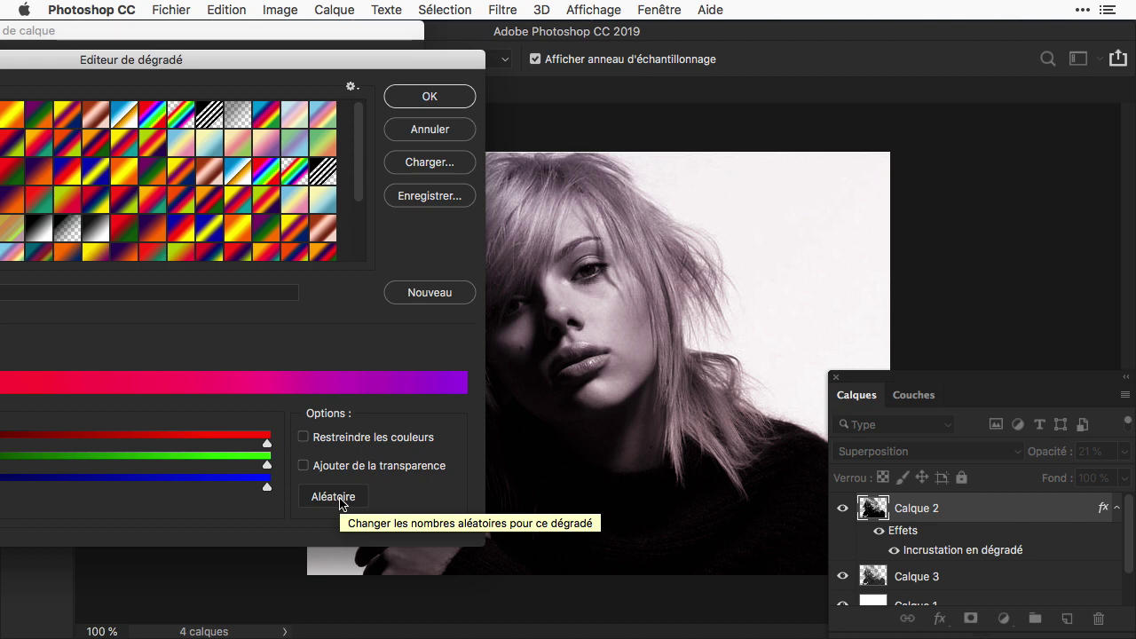
{"action": "left_click", "coordinate": [340, 503]}
{"action": "left_click", "coordinate": [340, 502]}
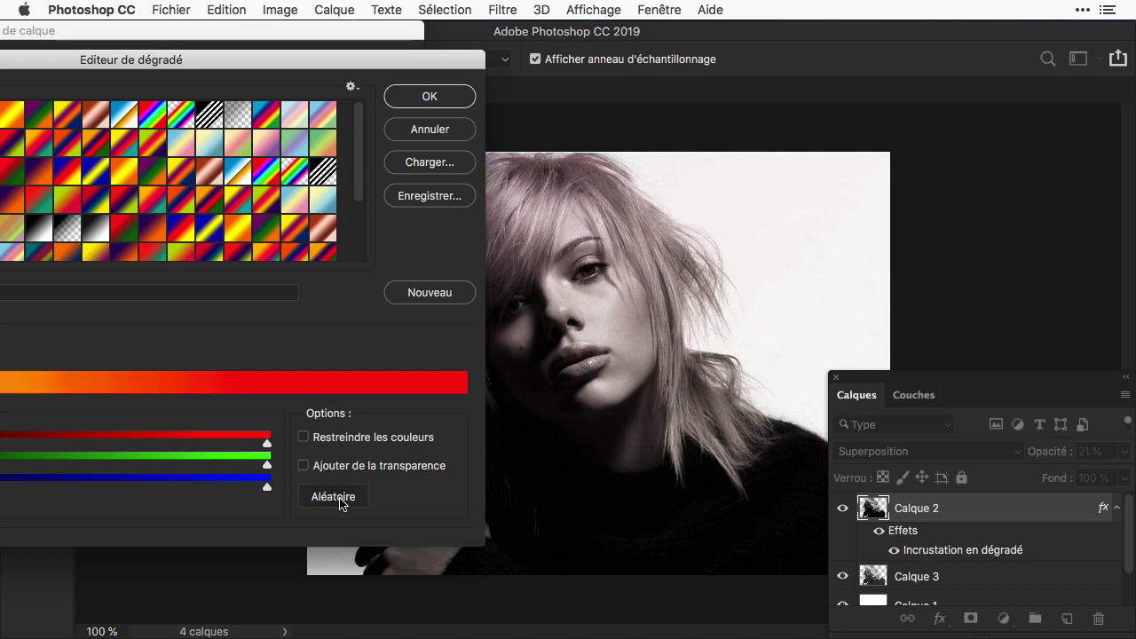
{"action": "left_click", "coordinate": [339, 503]}
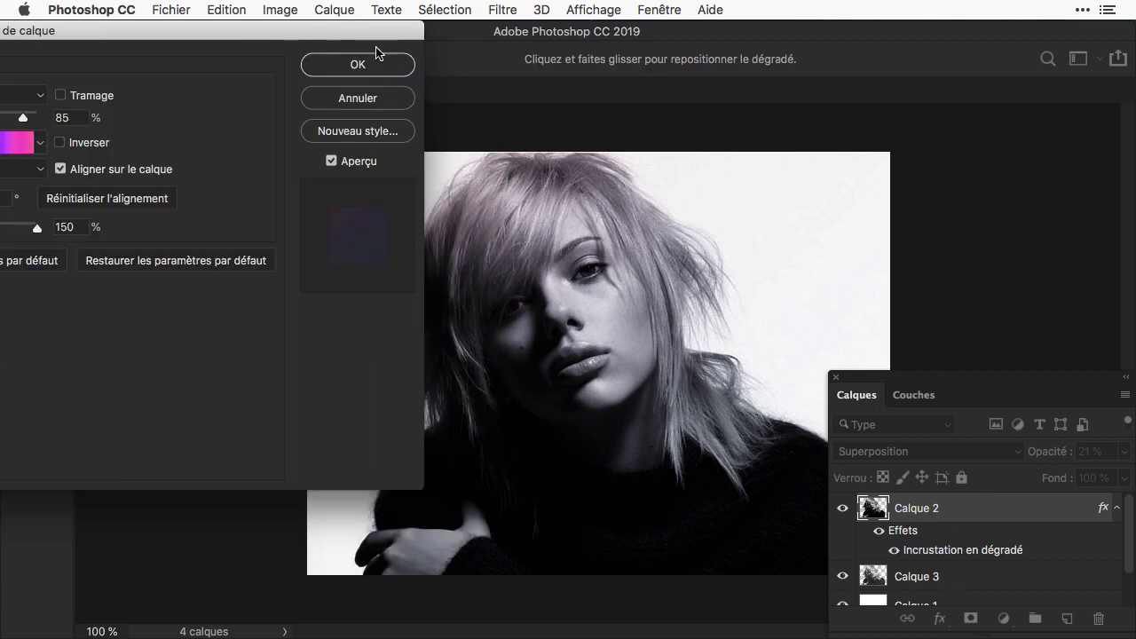
{"action": "left_click_drag", "start_coordinate": [356, 34], "coordinate": [915, 34]}
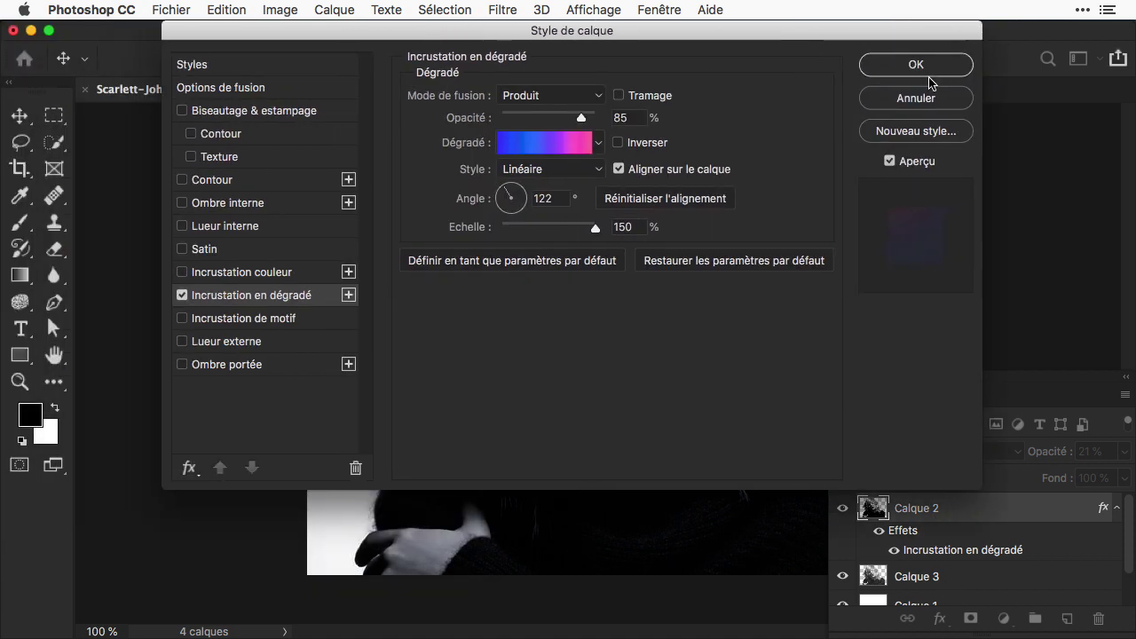
{"action": "left_click", "coordinate": [923, 71]}
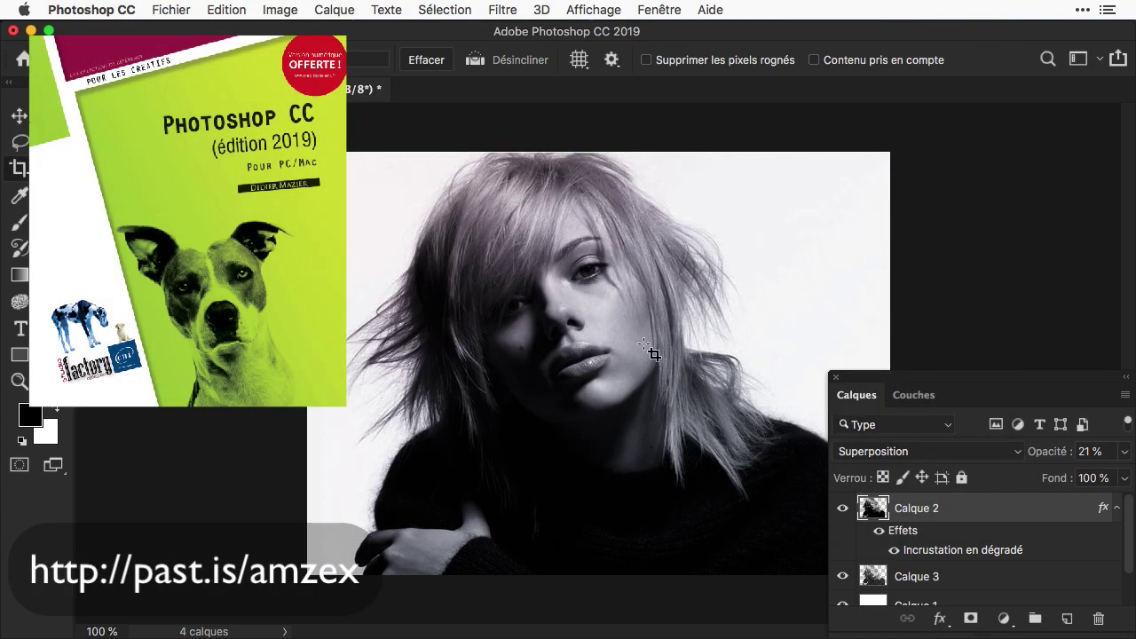